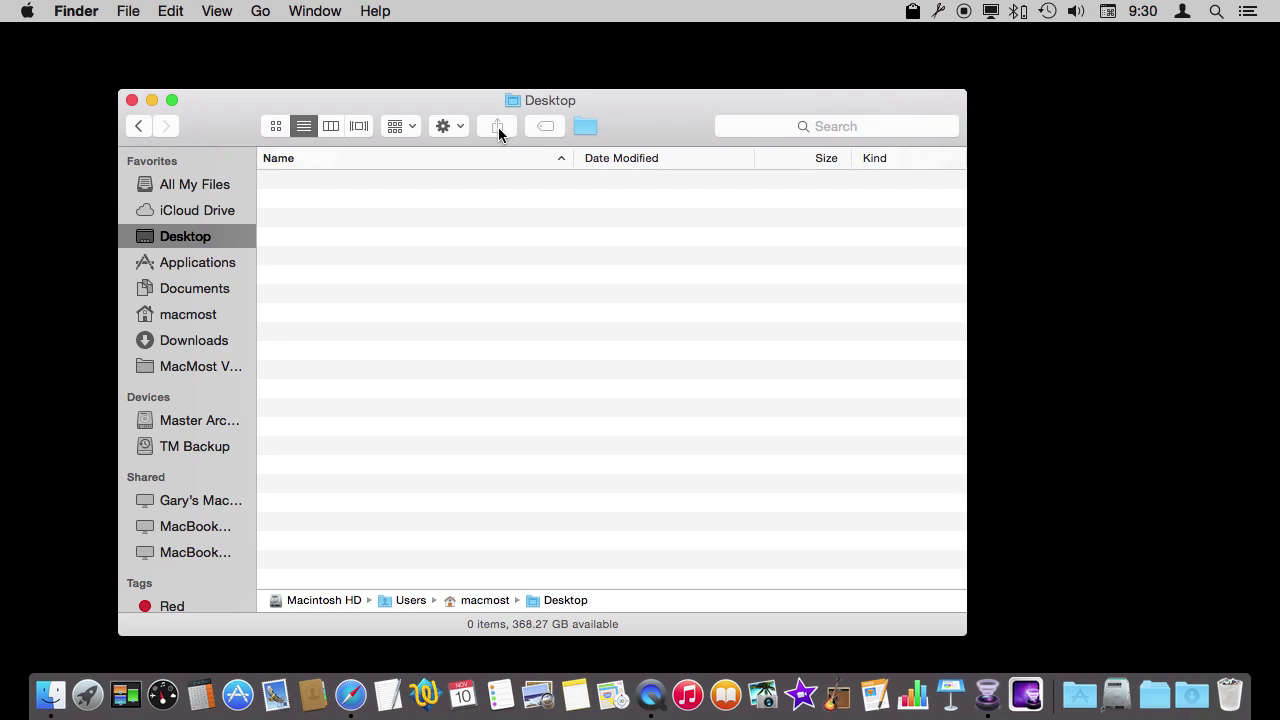
Step: Locate Disk Utility in the Applications > Utilities folder in Finder
{"action": "left_click", "coordinate": [199, 263]}
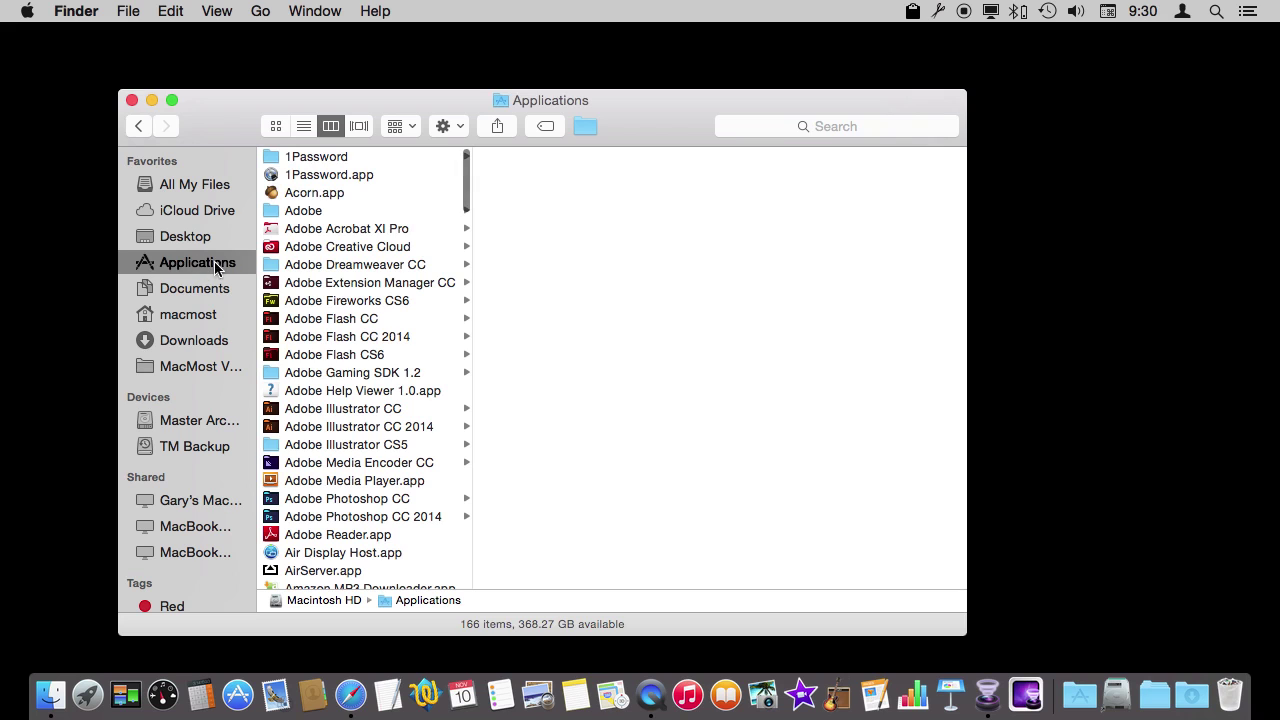
{"action": "left_click_drag", "start_coordinate": [463, 183], "coordinate": [443, 586]}
{"action": "left_click", "coordinate": [305, 455]}
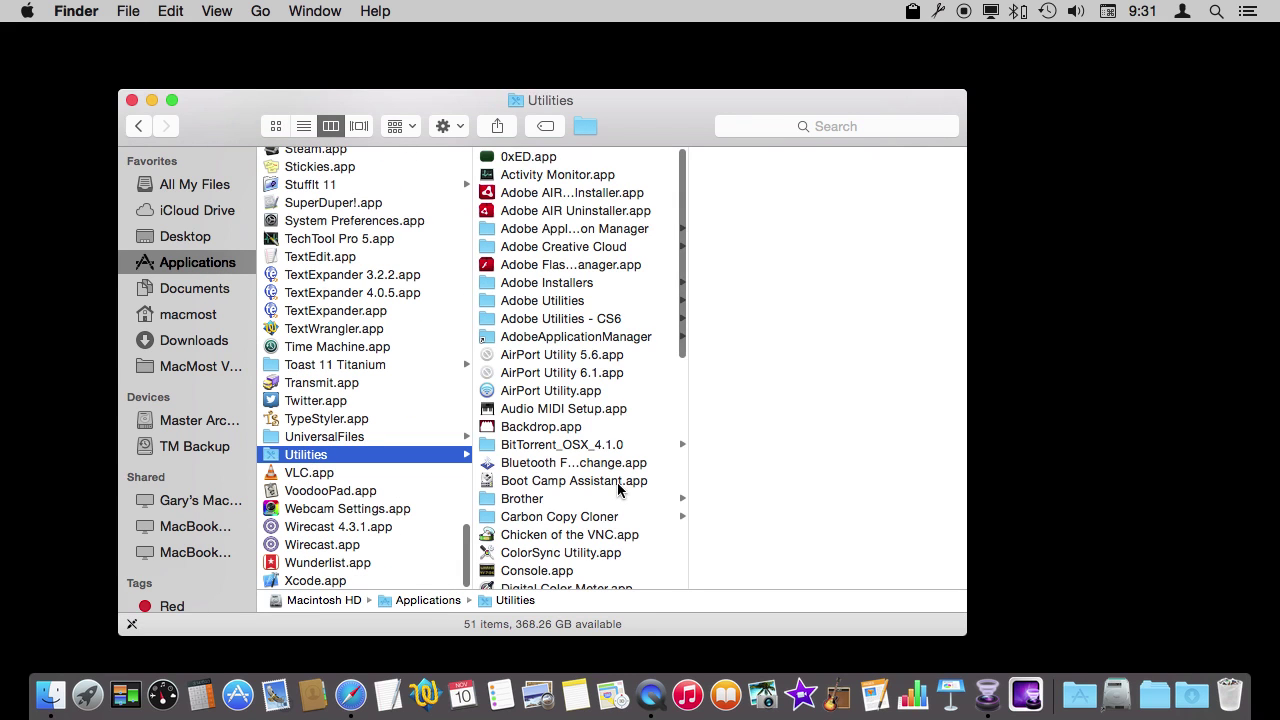
{"action": "scroll", "coordinate": [620, 433], "scroll_direction": "down", "scroll_amount": 5}
{"action": "left_click", "coordinate": [558, 403]}
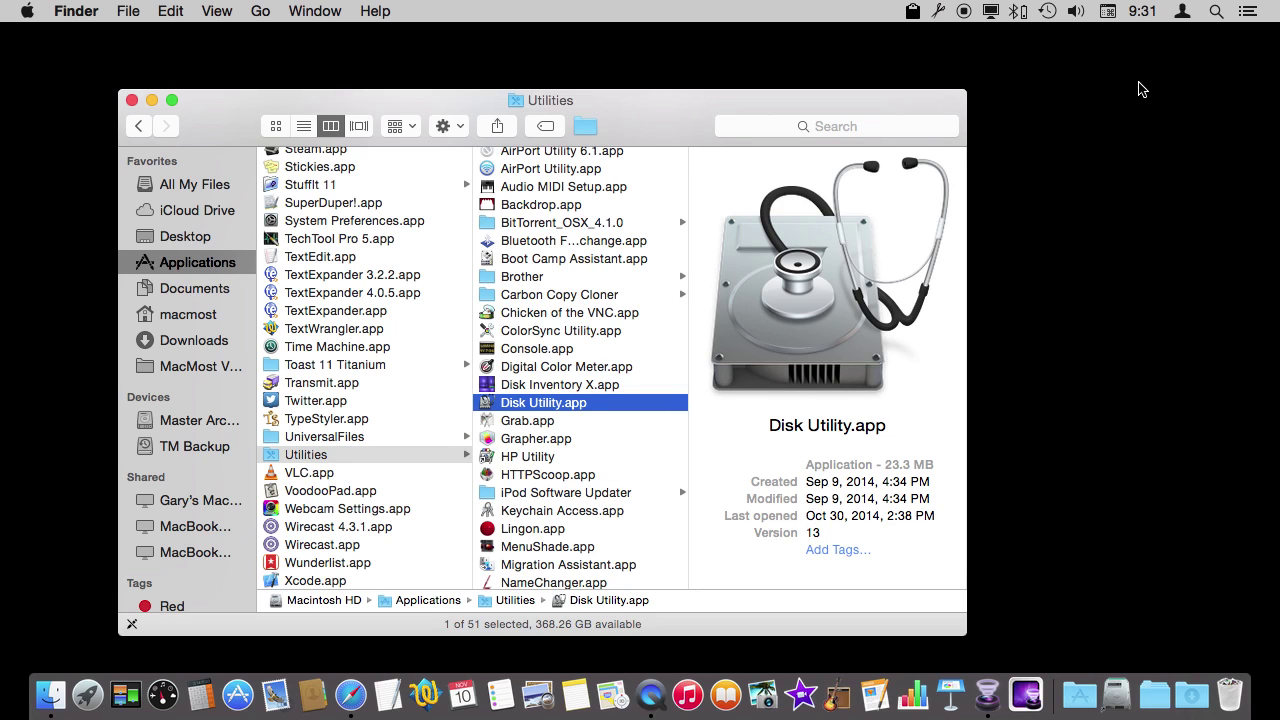
Step: Launch Disk Utility through a Spotlight search for 'disk'
{"action": "key", "text": "super+space"}
{"action": "type", "text": "disk"}
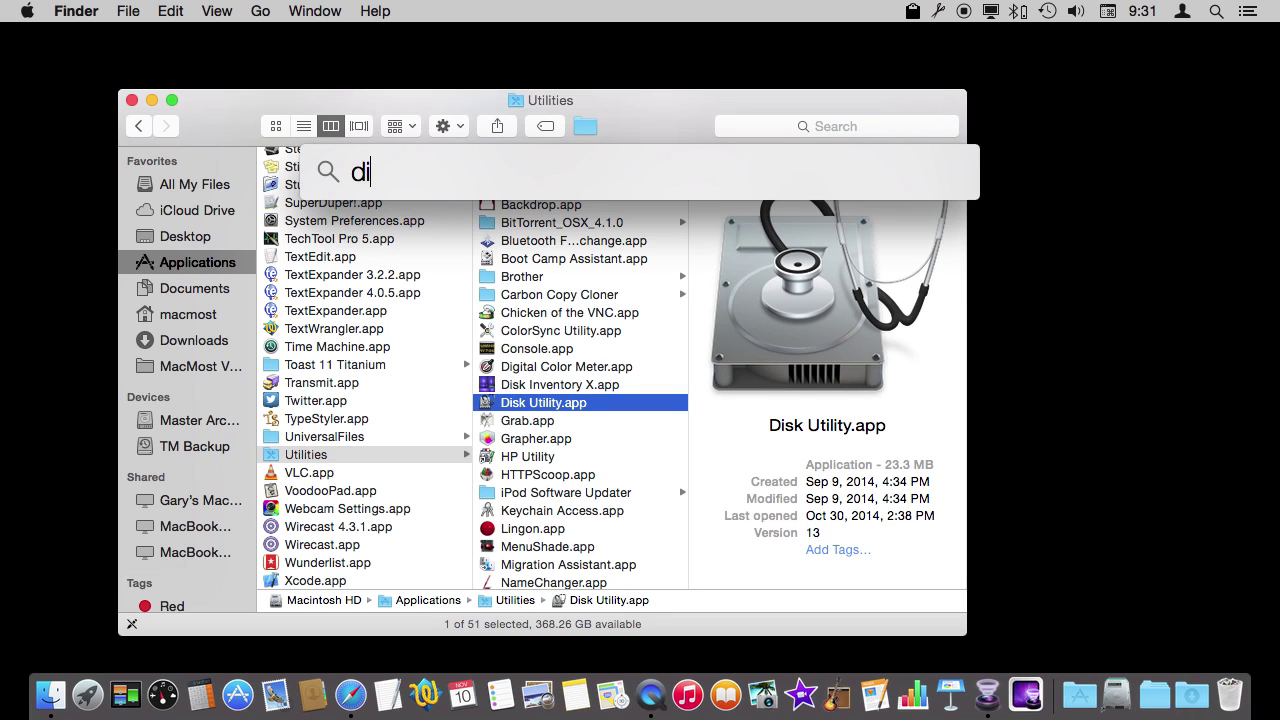
{"action": "key", "text": "Return"}
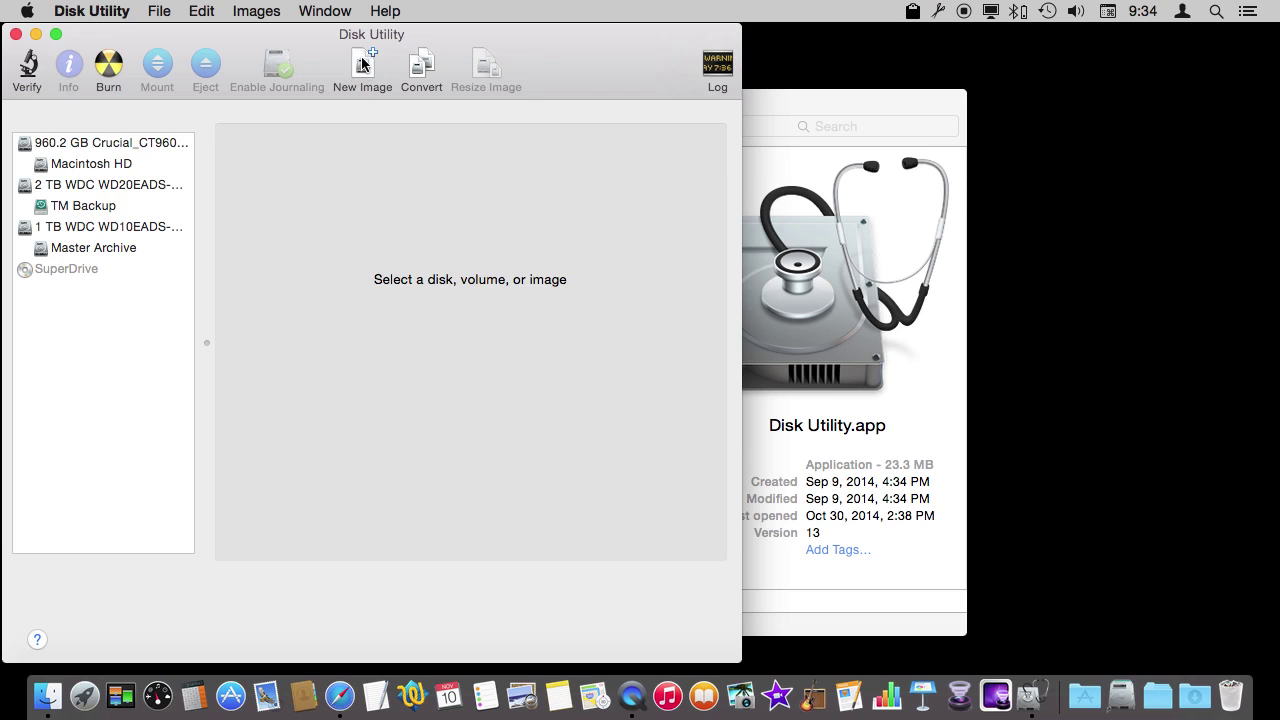
{"action": "left_click", "coordinate": [160, 12]}
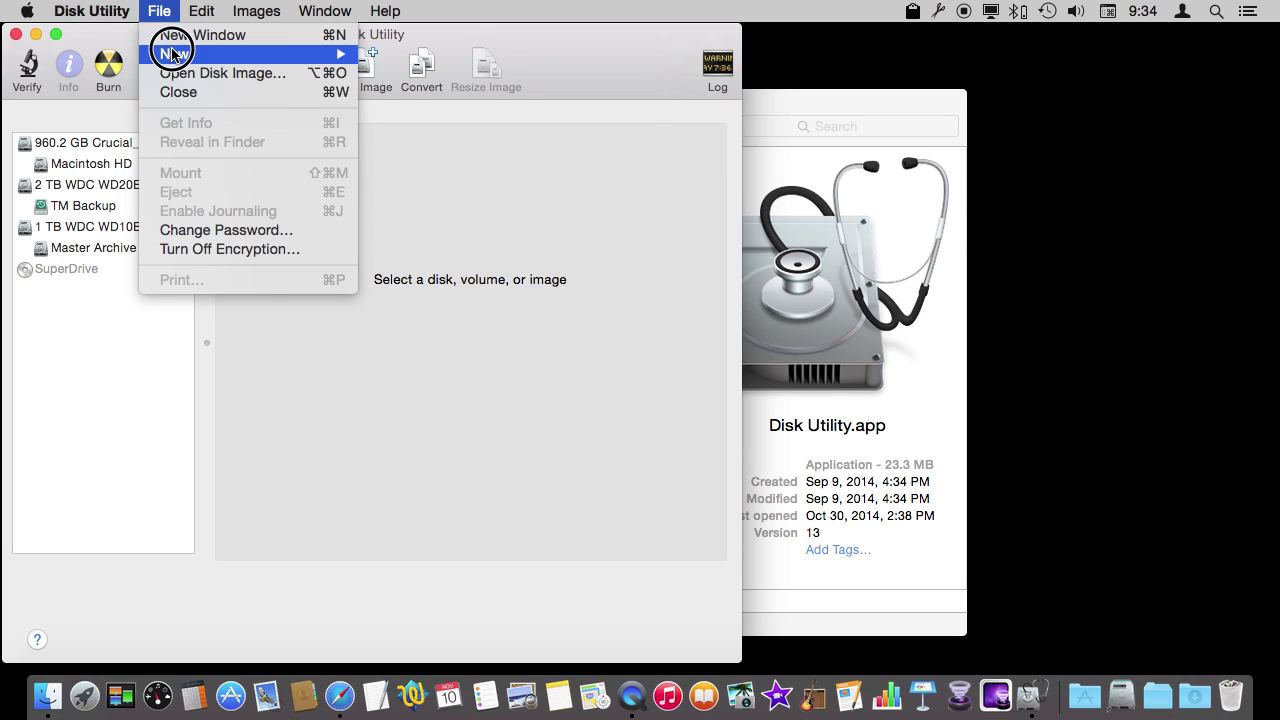
Step: Start a new blank disk image saved as Test, selecting the volume name for replacement
{"action": "mouse_move", "coordinate": [171, 53]}
{"action": "left_click", "coordinate": [411, 52]}
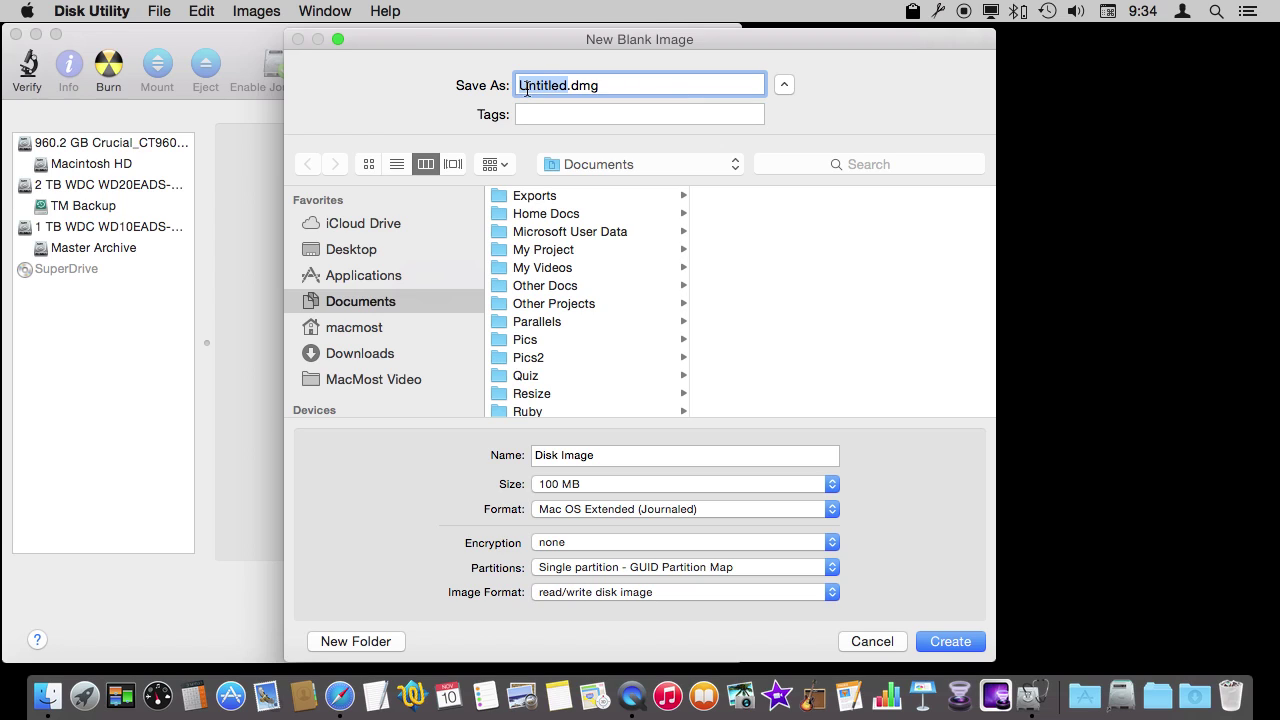
{"action": "type", "text": "Test"}
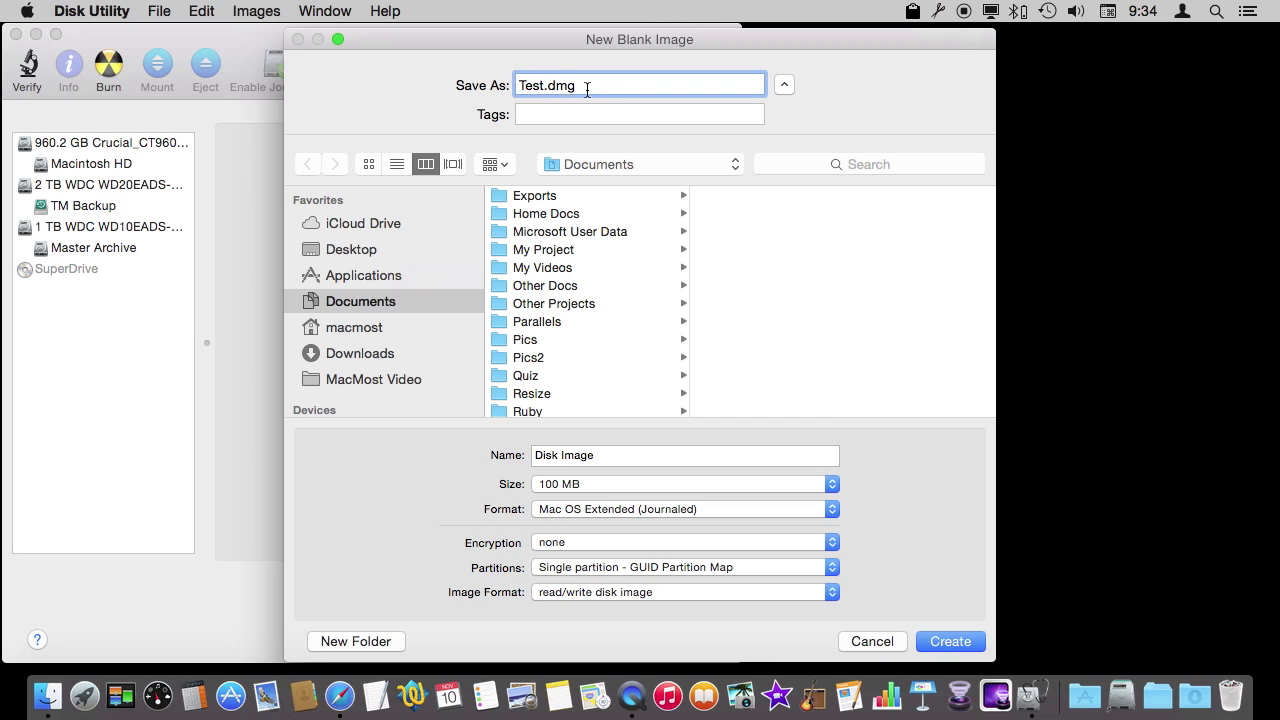
{"action": "left_click_drag", "start_coordinate": [586, 86], "coordinate": [514, 86]}
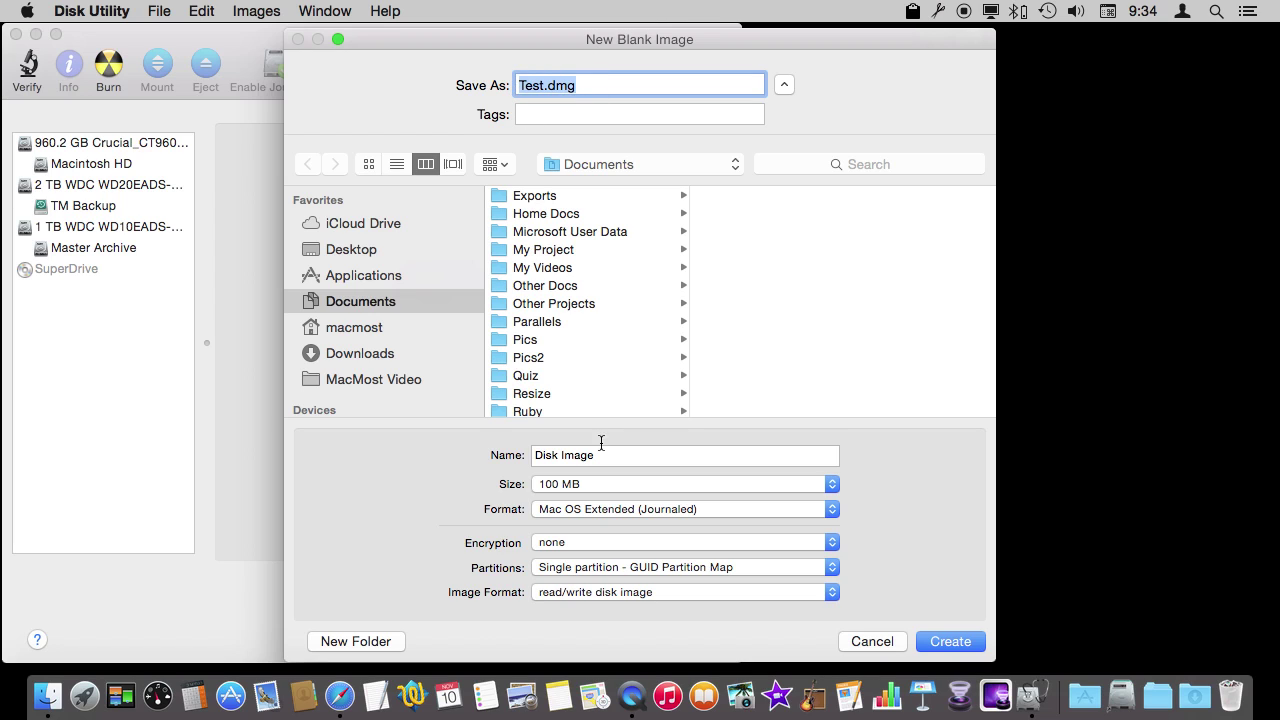
{"action": "left_click_drag", "start_coordinate": [615, 457], "coordinate": [513, 457]}
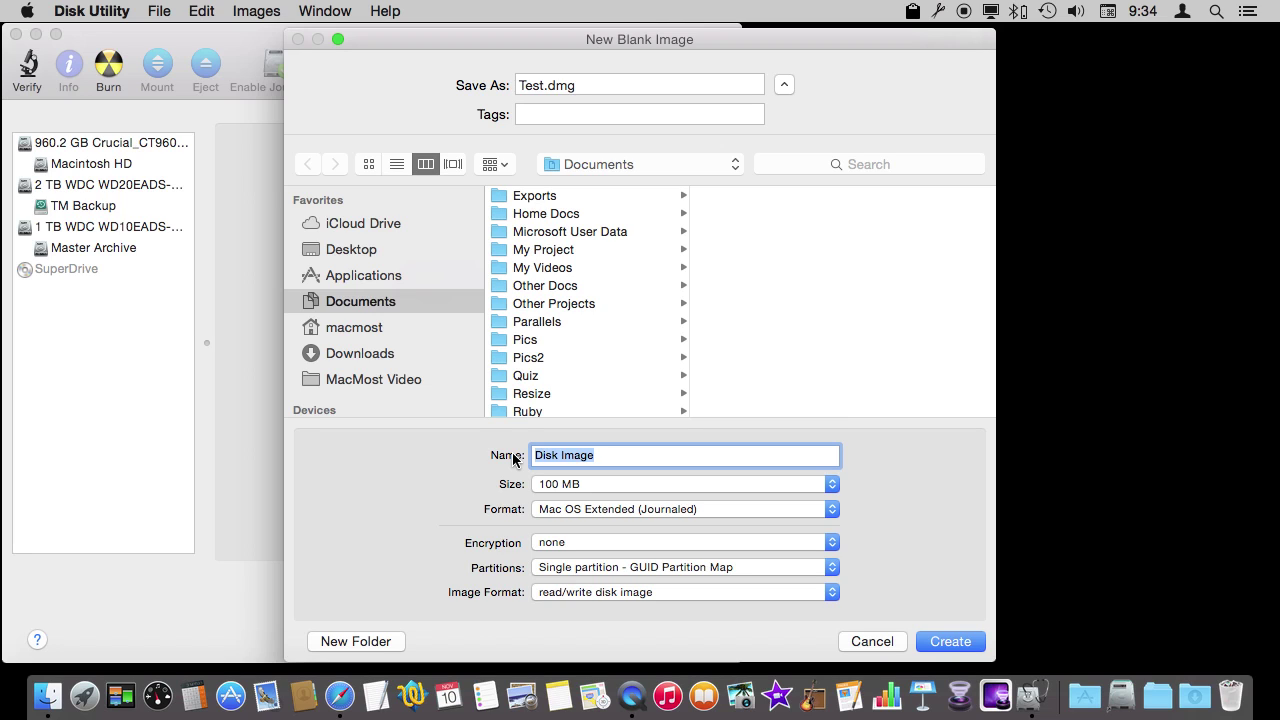
Step: Name the volume Test Disk Image, keeping 100 MB and Mac OS Extended (Journaled)
{"action": "type", "text": "Test Disk Image"}
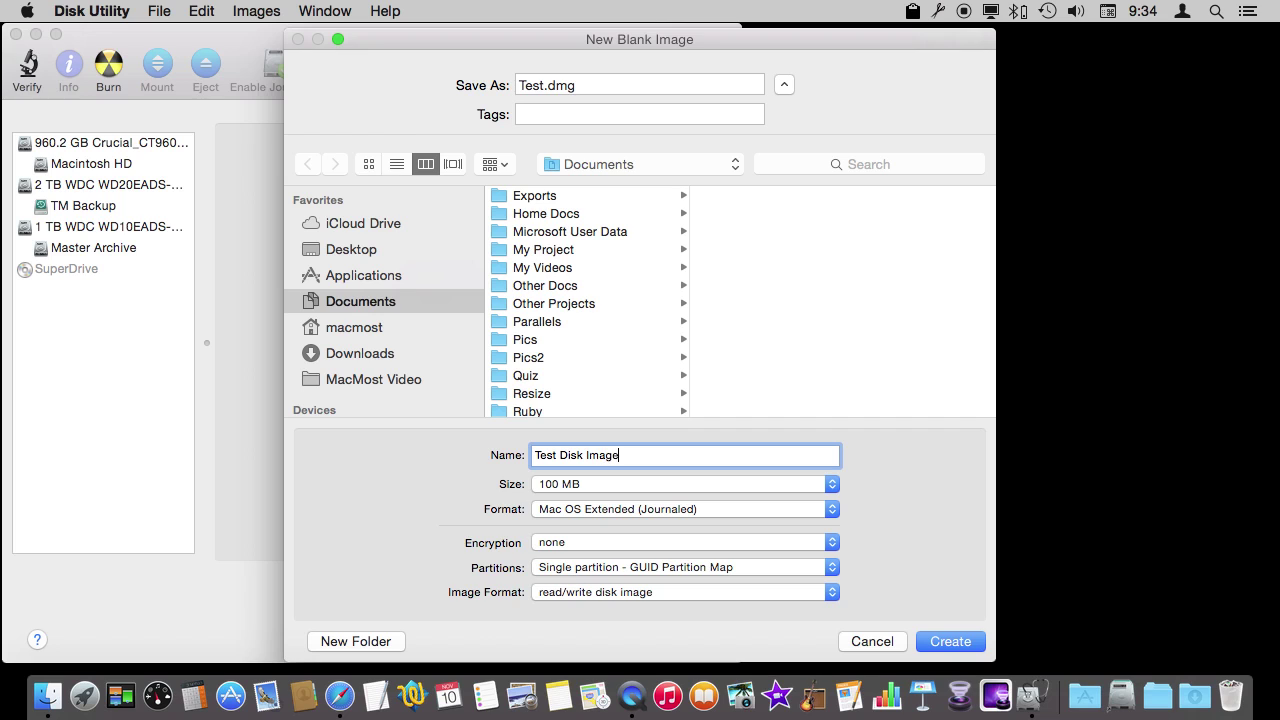
{"action": "left_click", "coordinate": [568, 486]}
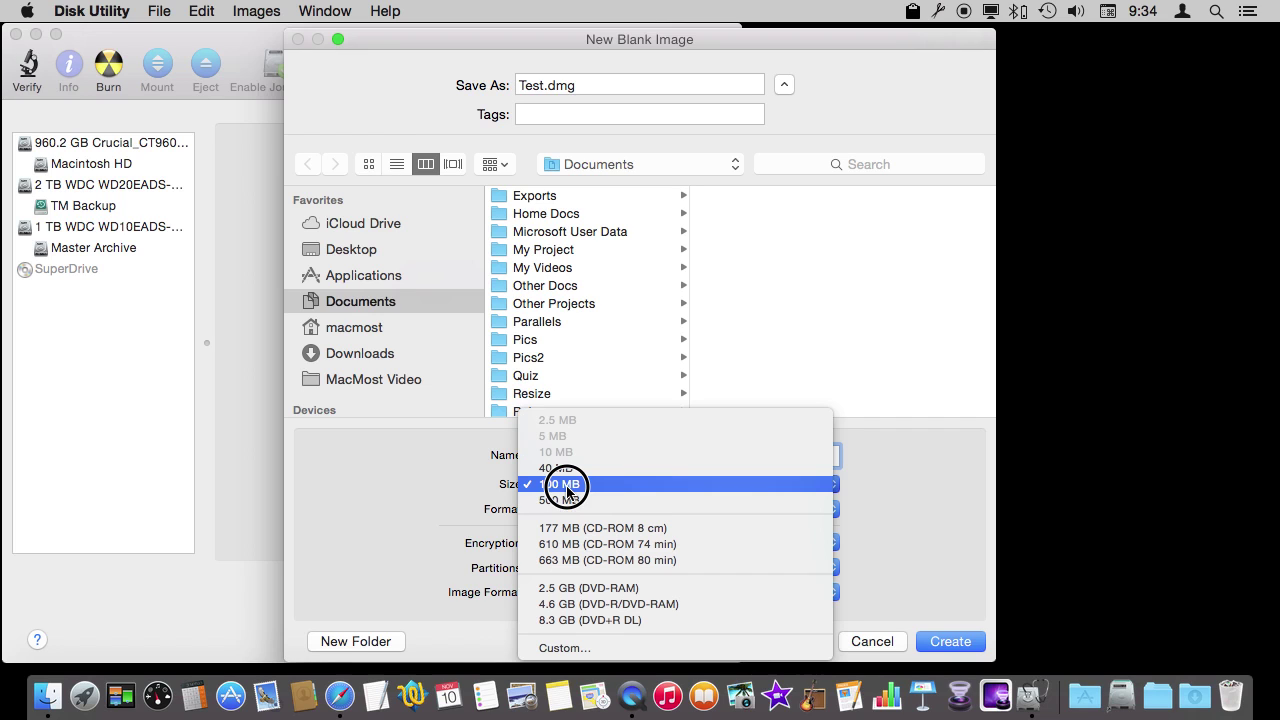
{"action": "left_click", "coordinate": [567, 486]}
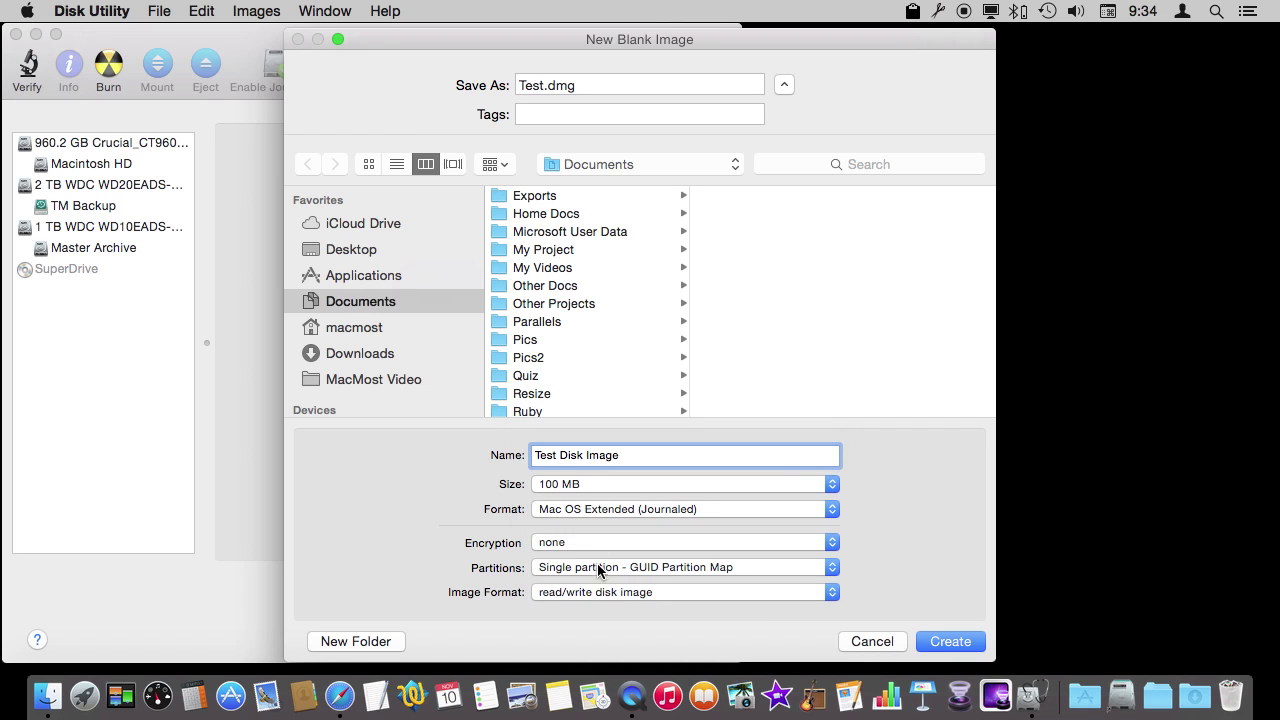
{"action": "left_click", "coordinate": [551, 512]}
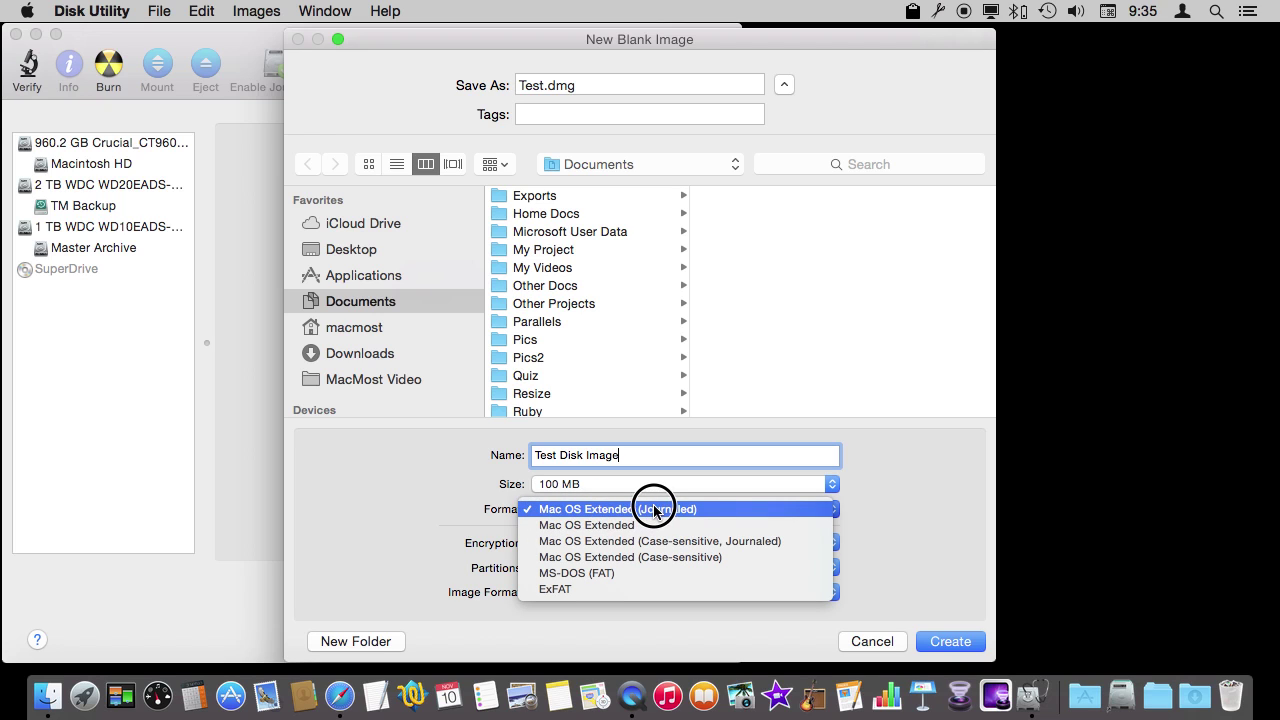
{"action": "left_click", "coordinate": [655, 510]}
Step: Keep no encryption and read/write image format, then create the blank image
{"action": "left_click", "coordinate": [553, 543]}
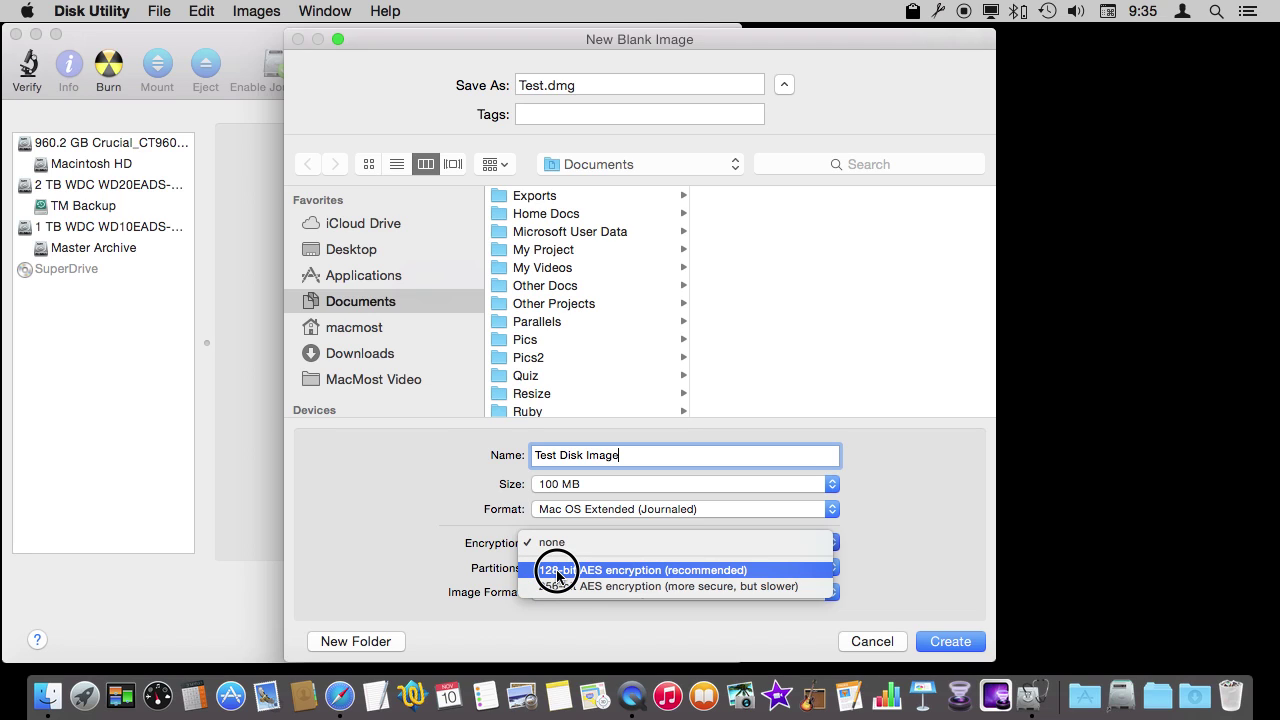
{"action": "left_click", "coordinate": [456, 572]}
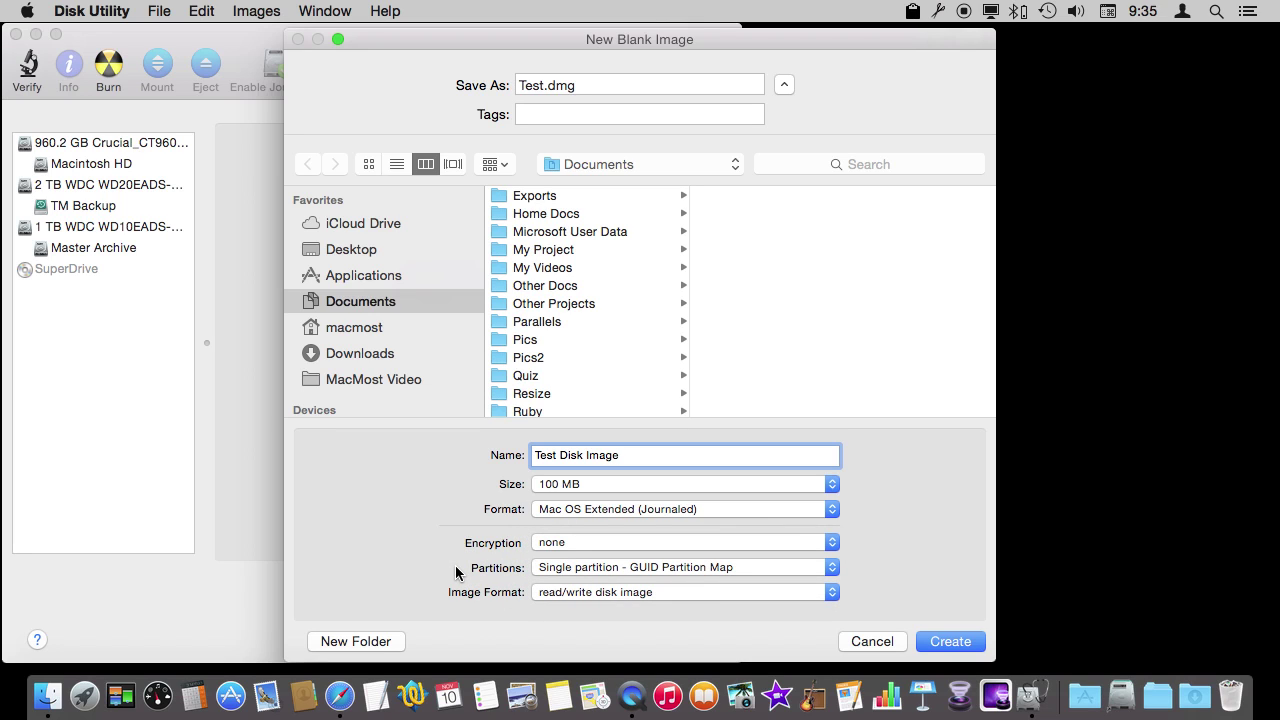
{"action": "left_click", "coordinate": [601, 594]}
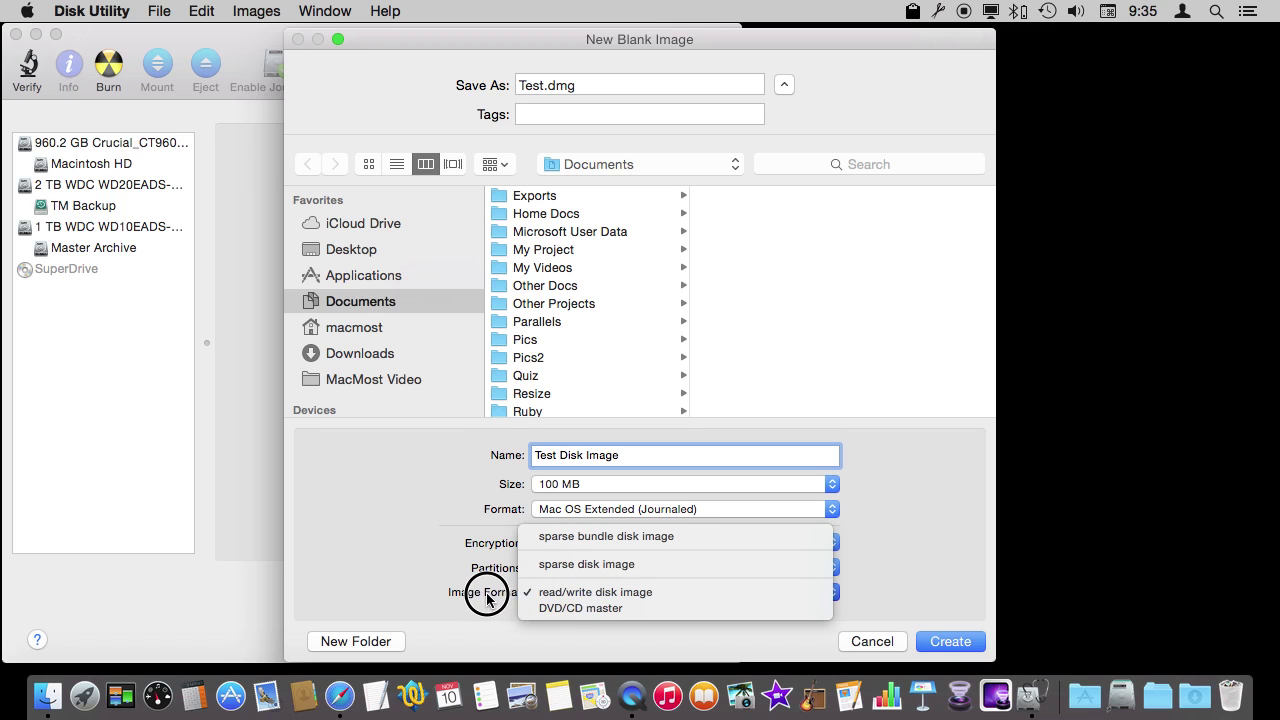
{"action": "left_click", "coordinate": [488, 596]}
{"action": "left_click", "coordinate": [575, 596]}
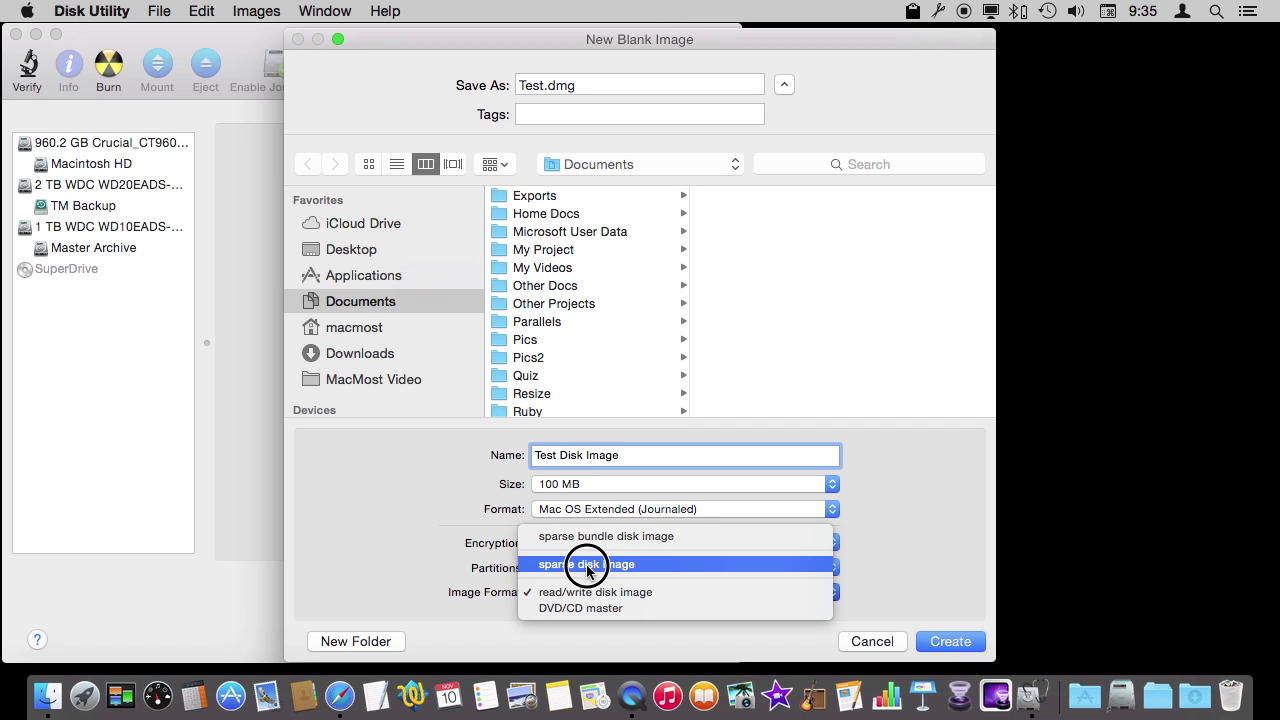
{"action": "left_click", "coordinate": [480, 596]}
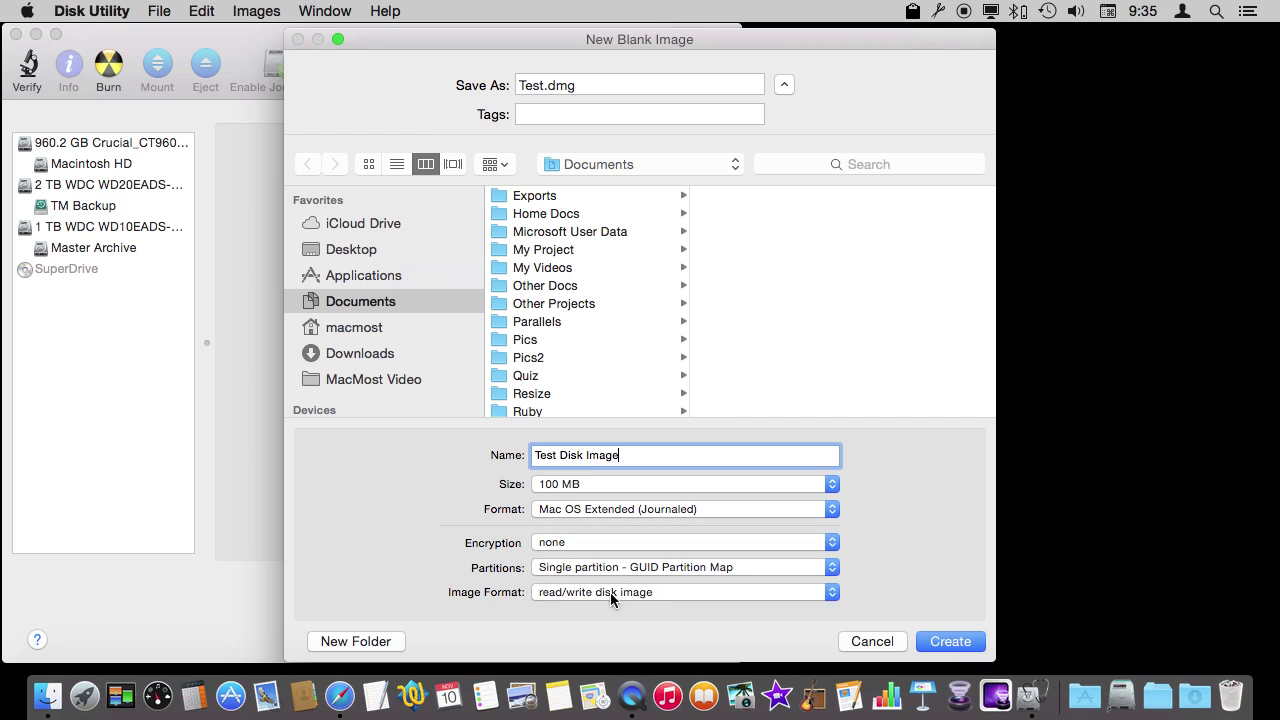
{"action": "left_click", "coordinate": [937, 647]}
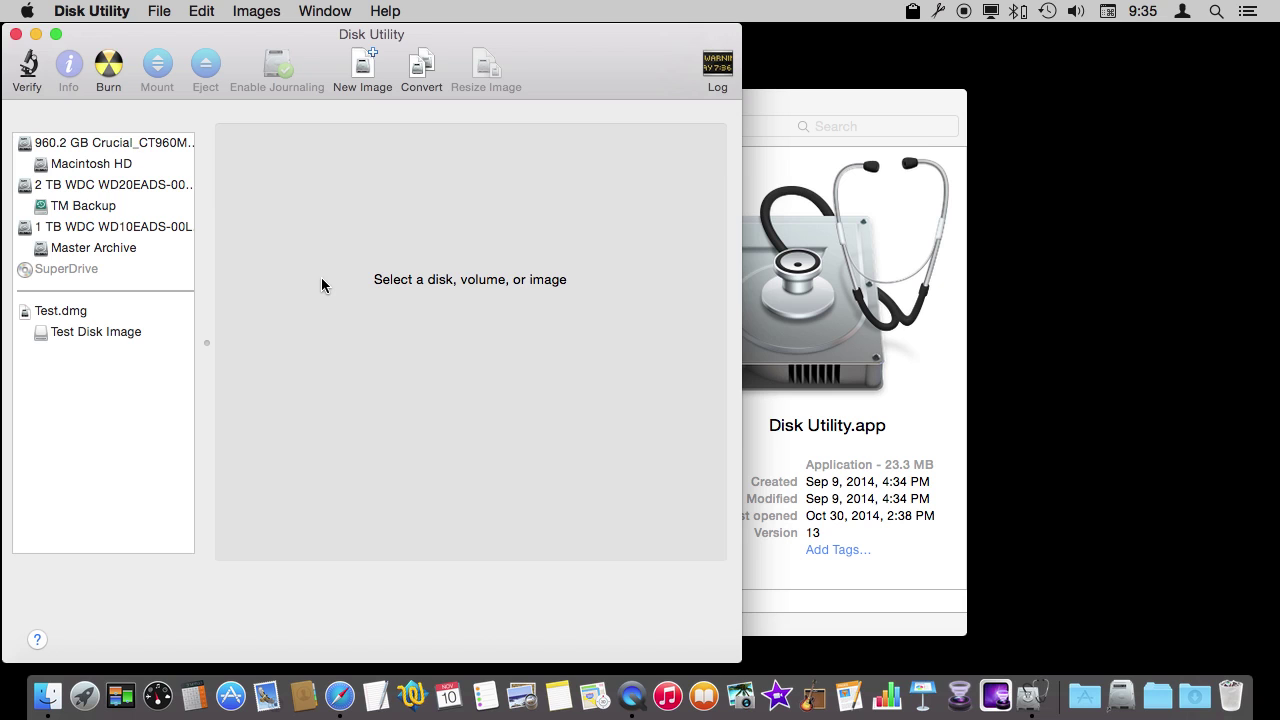
Step: Show the empty Test Disk Image volume in Finder beside a second window on Documents
{"action": "left_click", "coordinate": [875, 100]}
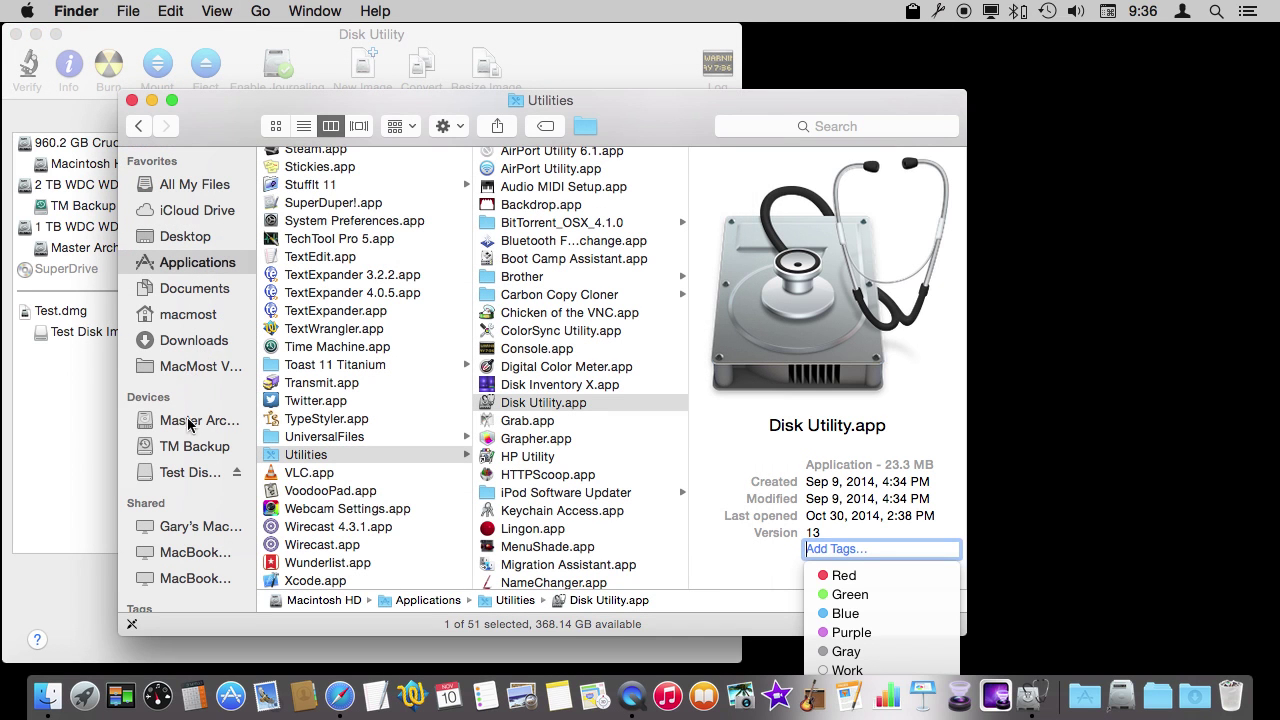
{"action": "left_click", "coordinate": [173, 472]}
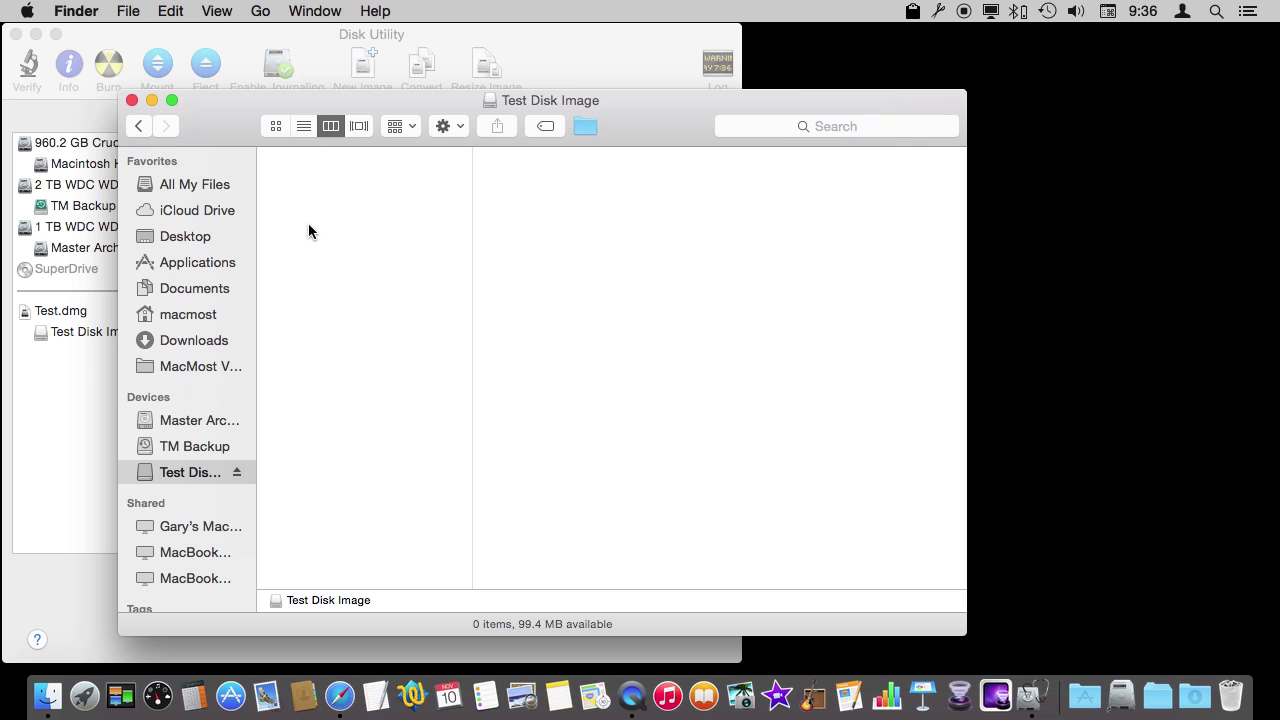
{"action": "key", "text": "super+n"}
{"action": "left_click_drag", "start_coordinate": [226, 77], "coordinate": [675, 89]}
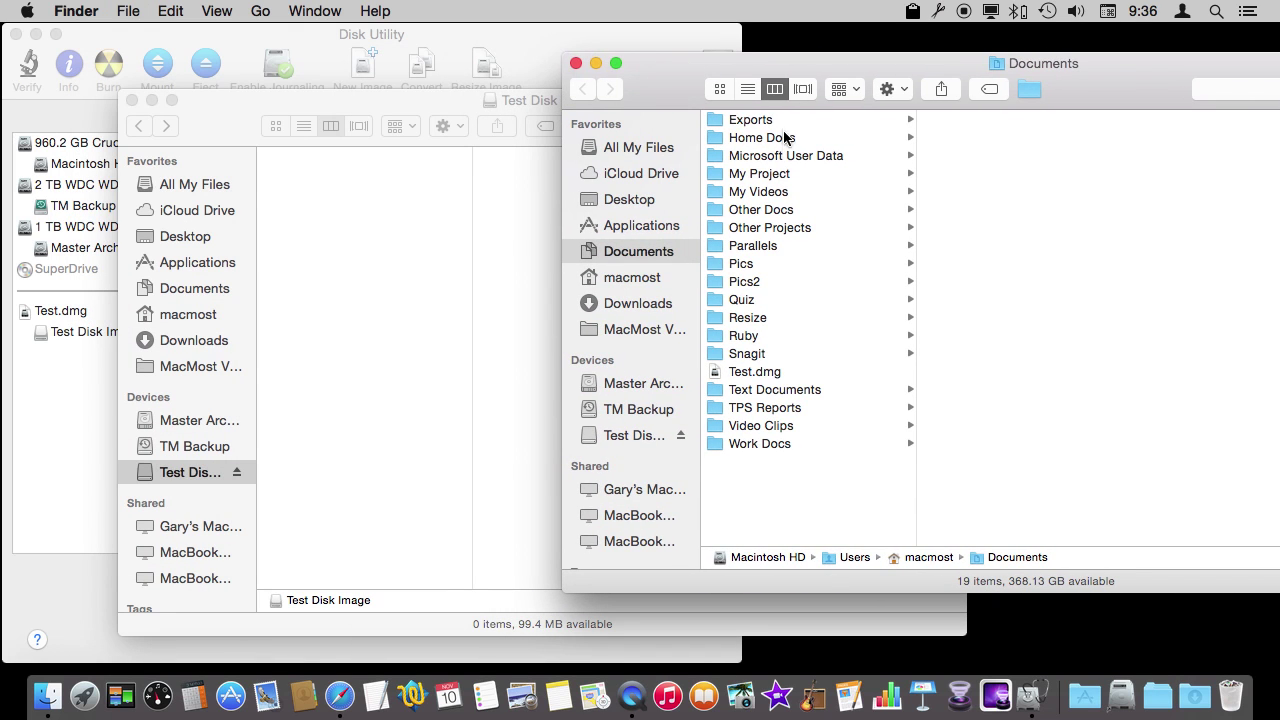
Step: Copy the five My Project items onto Test Disk Image and close the extra window
{"action": "left_click", "coordinate": [766, 178]}
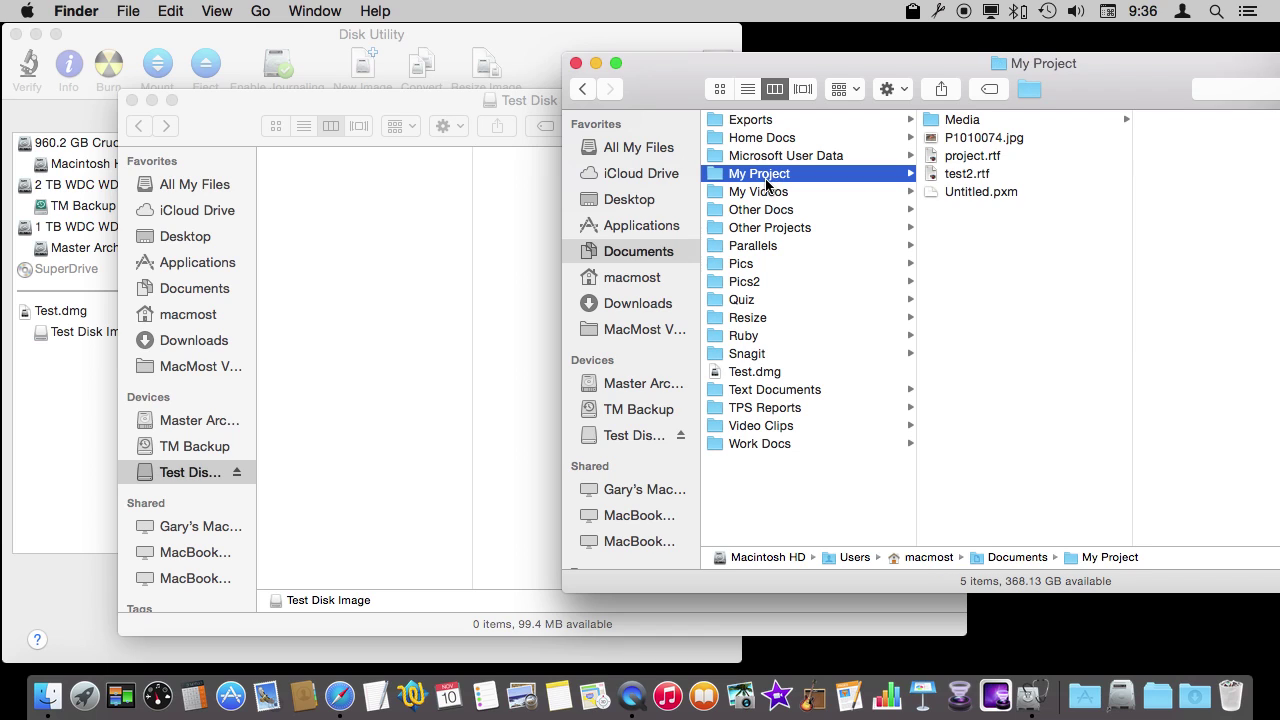
{"action": "left_click_drag", "start_coordinate": [1006, 229], "coordinate": [328, 212]}
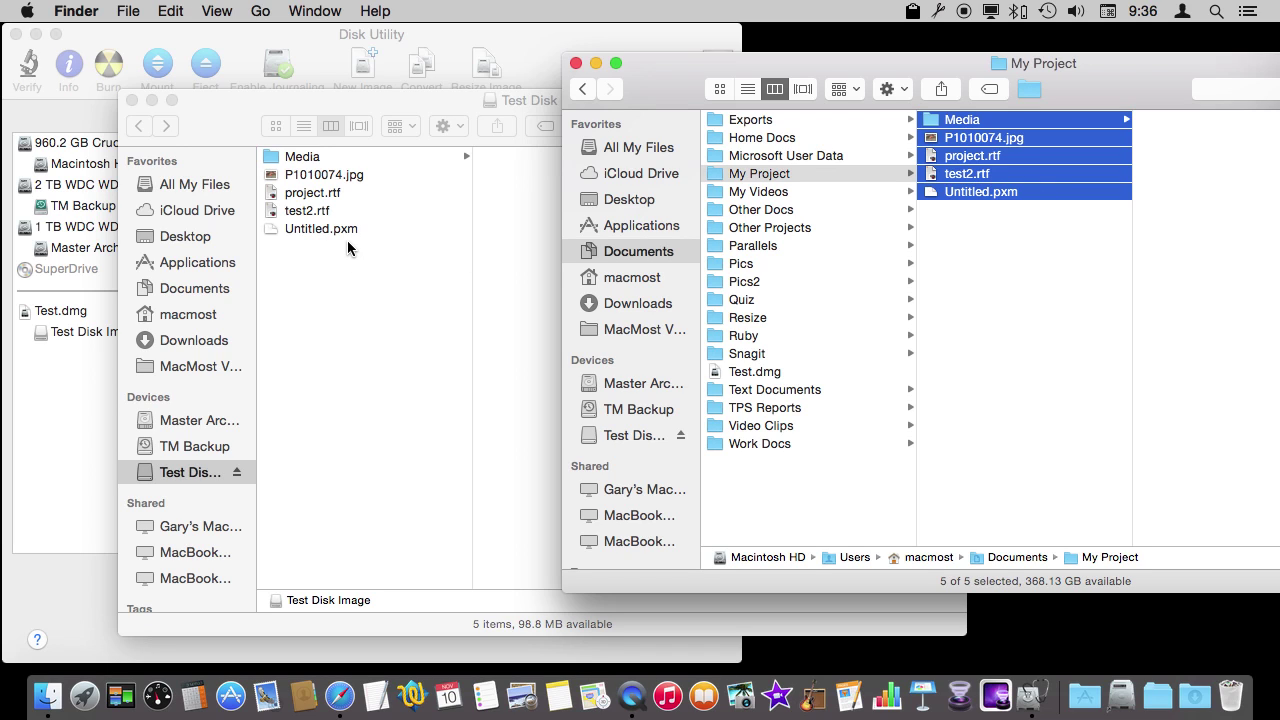
{"action": "left_click", "coordinate": [575, 63]}
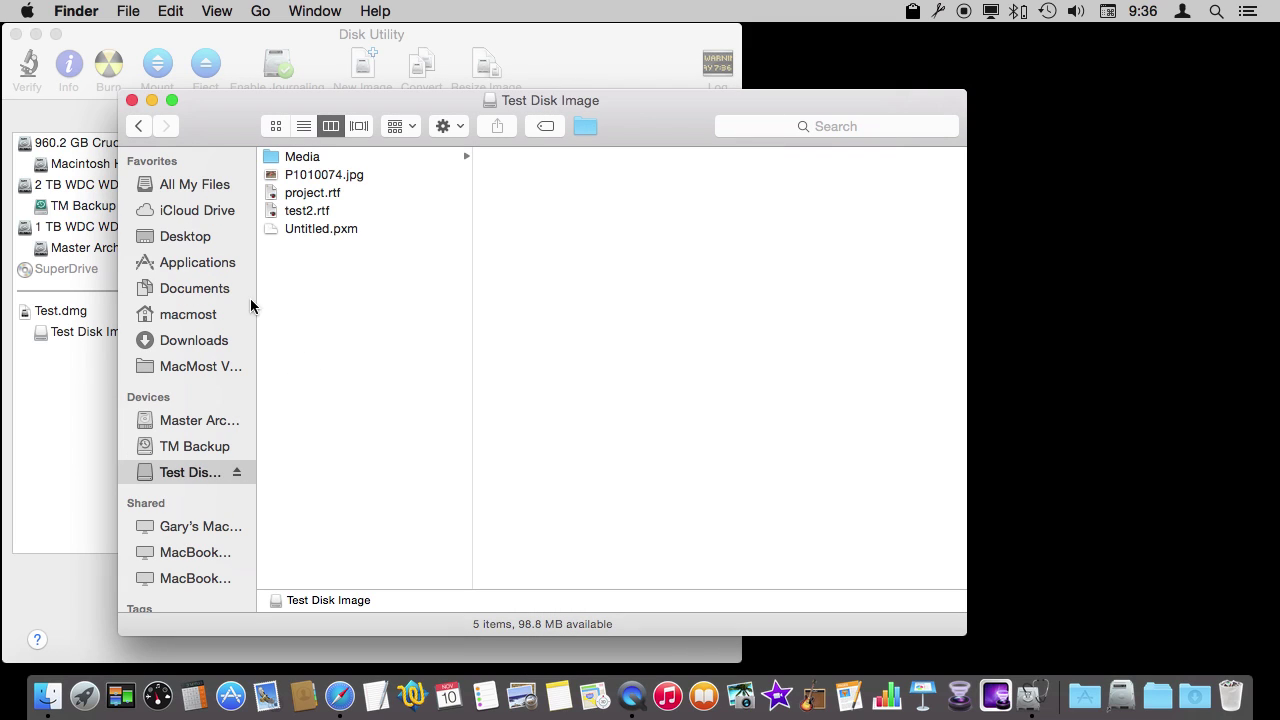
Step: Check Test.dmg's info in Documents, view Test Disk Image's files, then eject it
{"action": "left_click", "coordinate": [190, 289]}
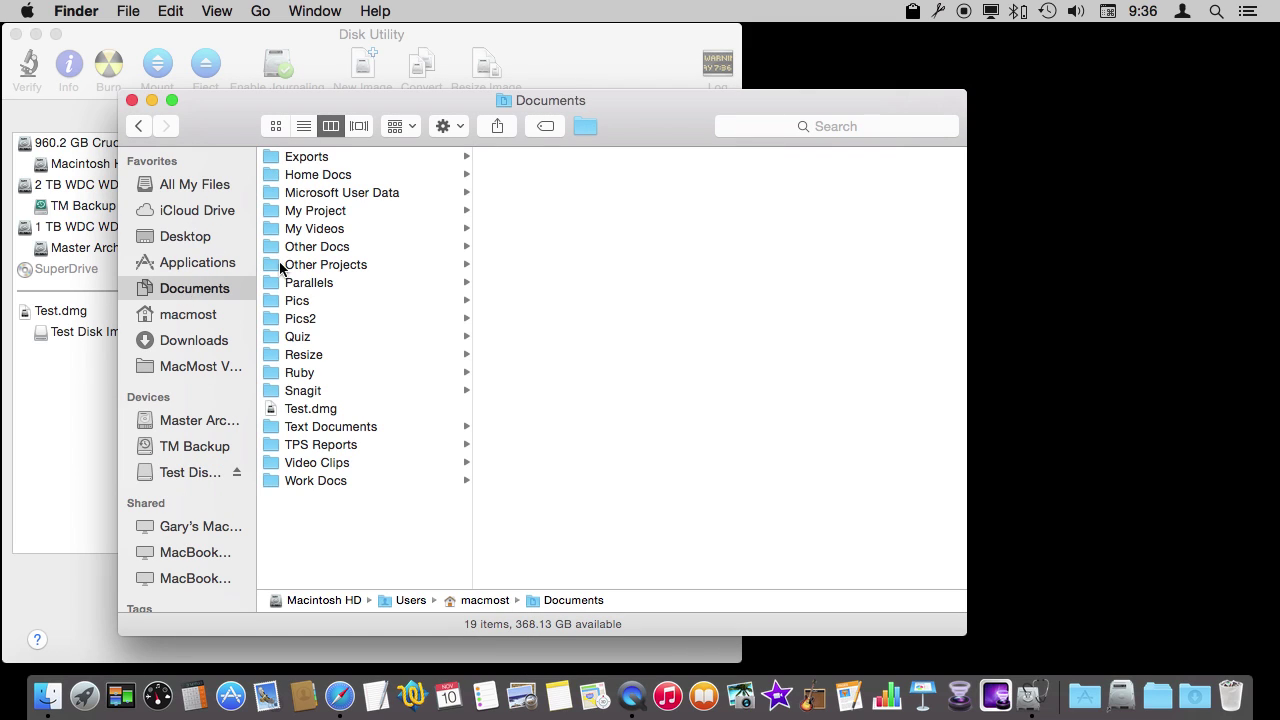
{"action": "left_click", "coordinate": [302, 411]}
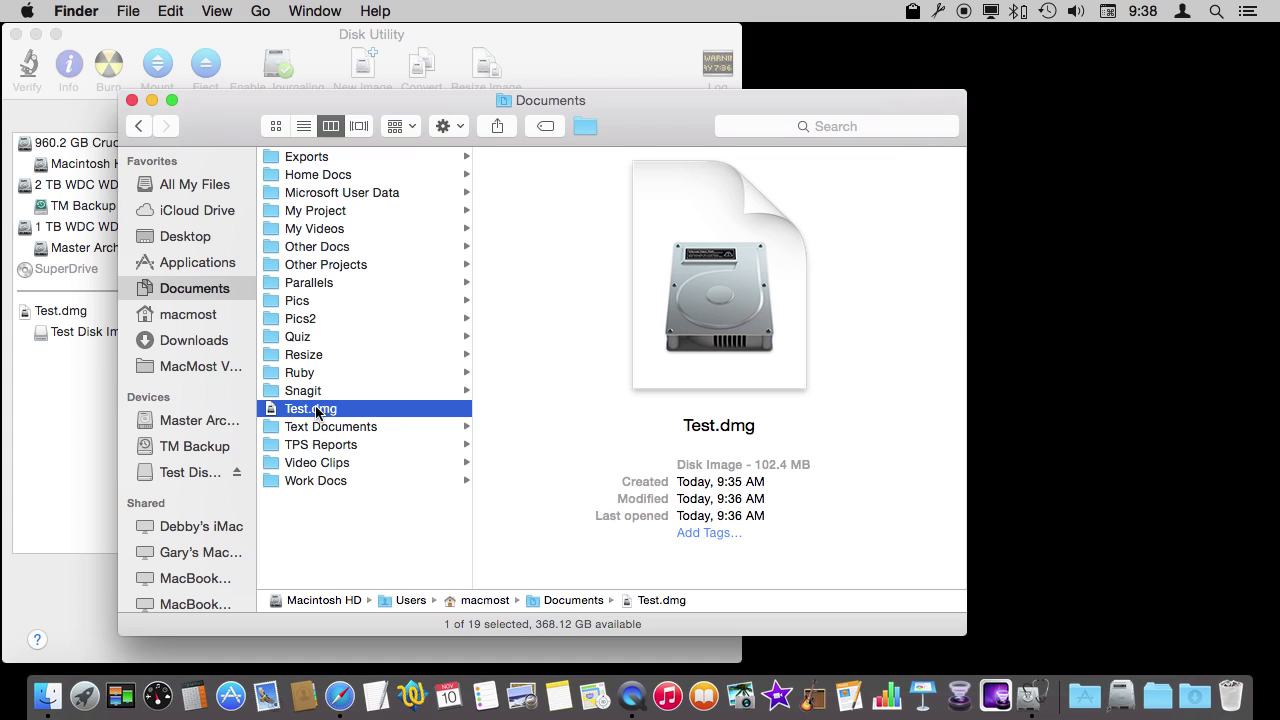
{"action": "left_click", "coordinate": [180, 473]}
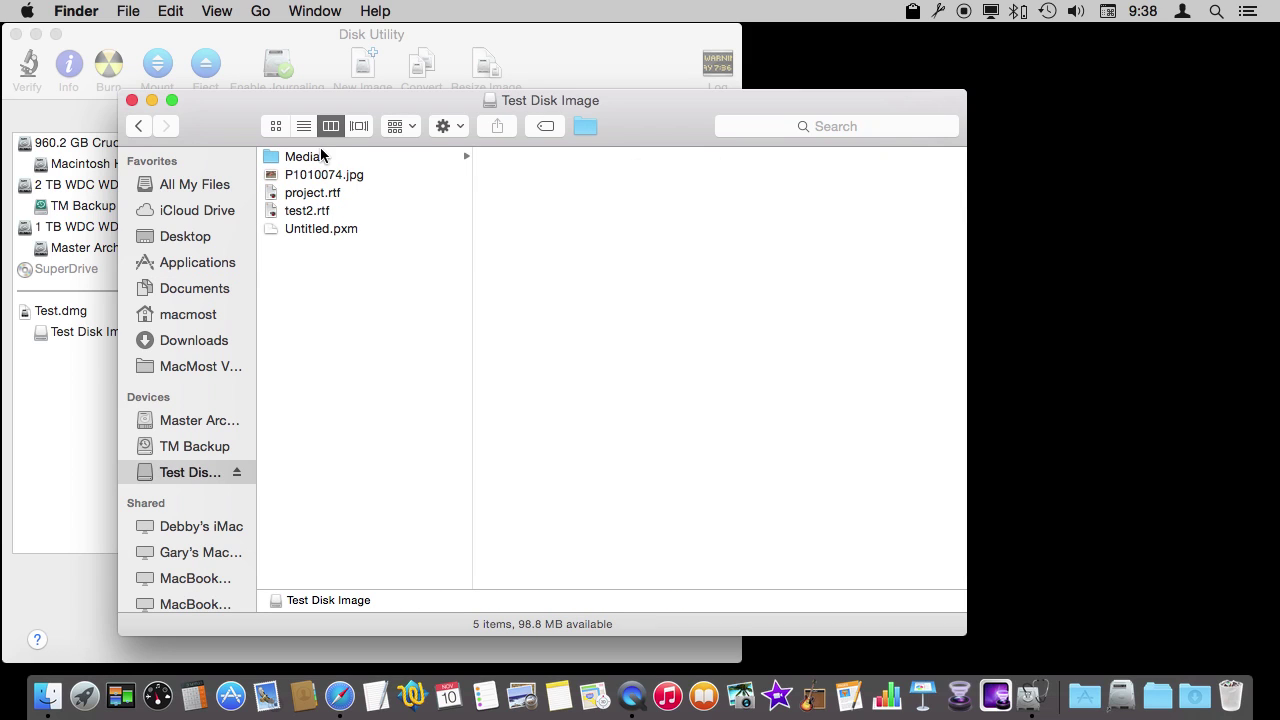
{"action": "left_click", "coordinate": [237, 473]}
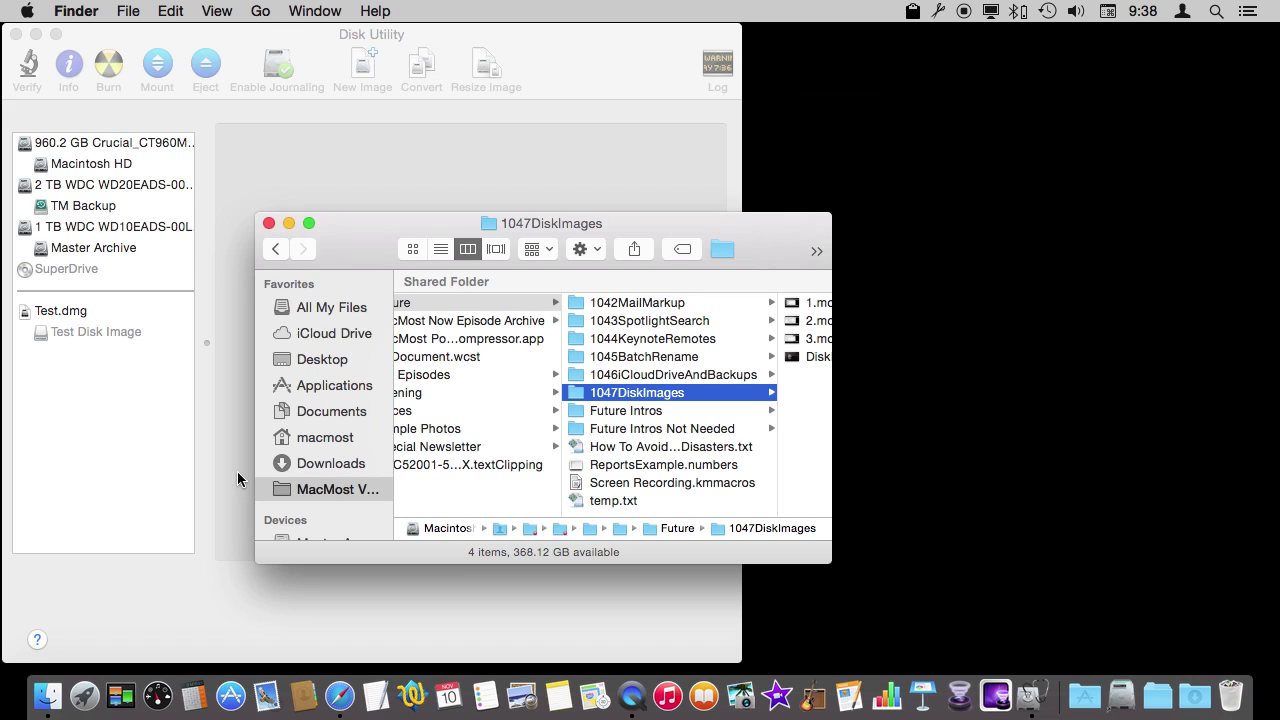
Step: Preview the 102.4 MB Test.dmg in a new Documents window and mount it
{"action": "key", "text": "super+n"}
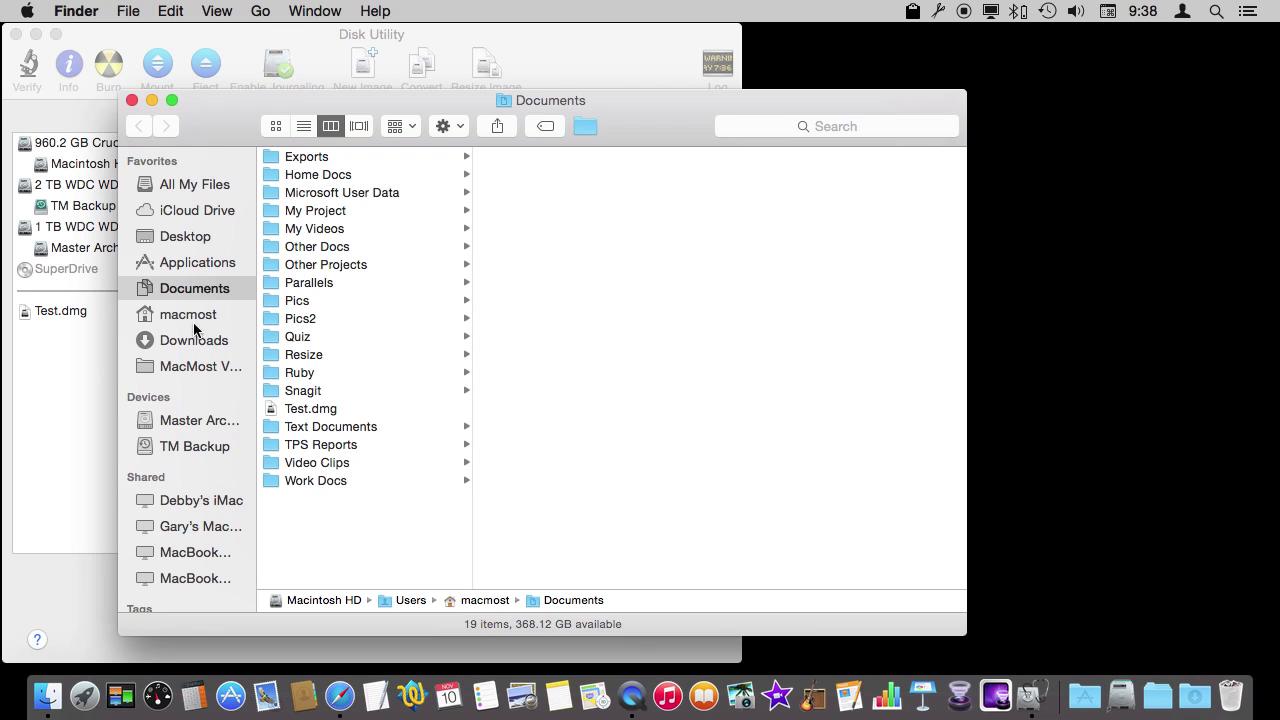
{"action": "left_click", "coordinate": [312, 410]}
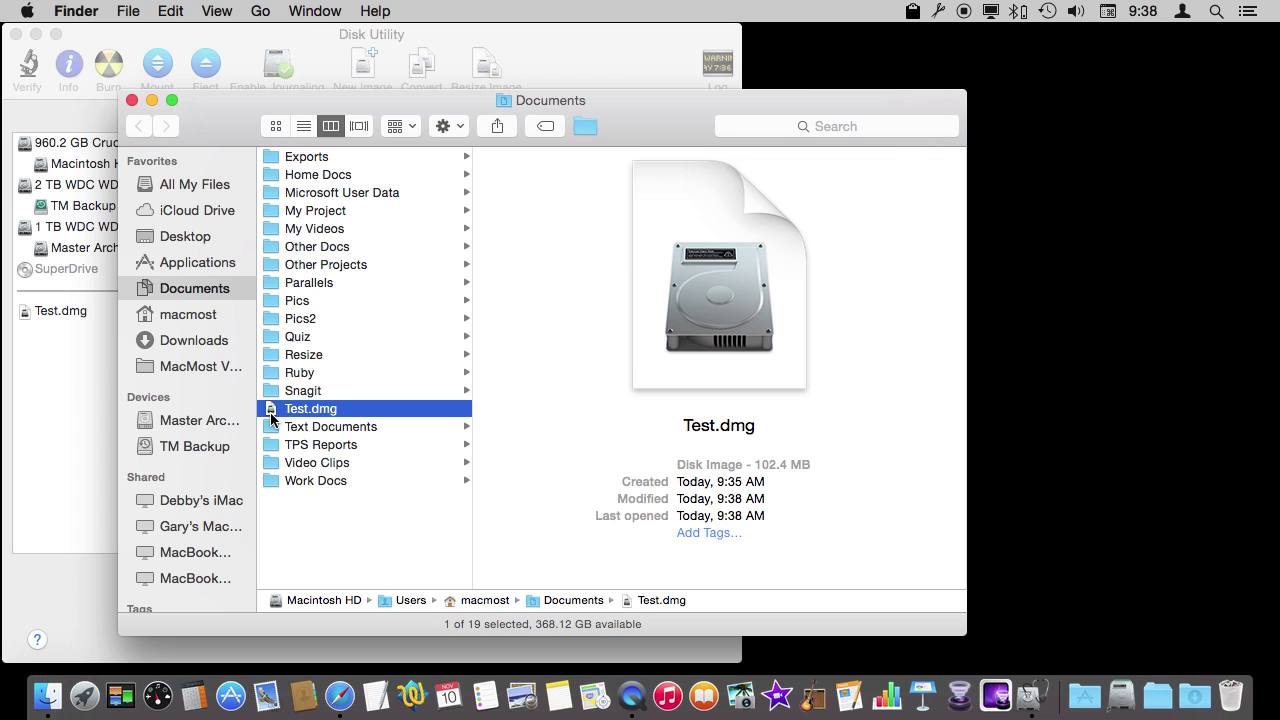
{"action": "double_click", "coordinate": [270, 418]}
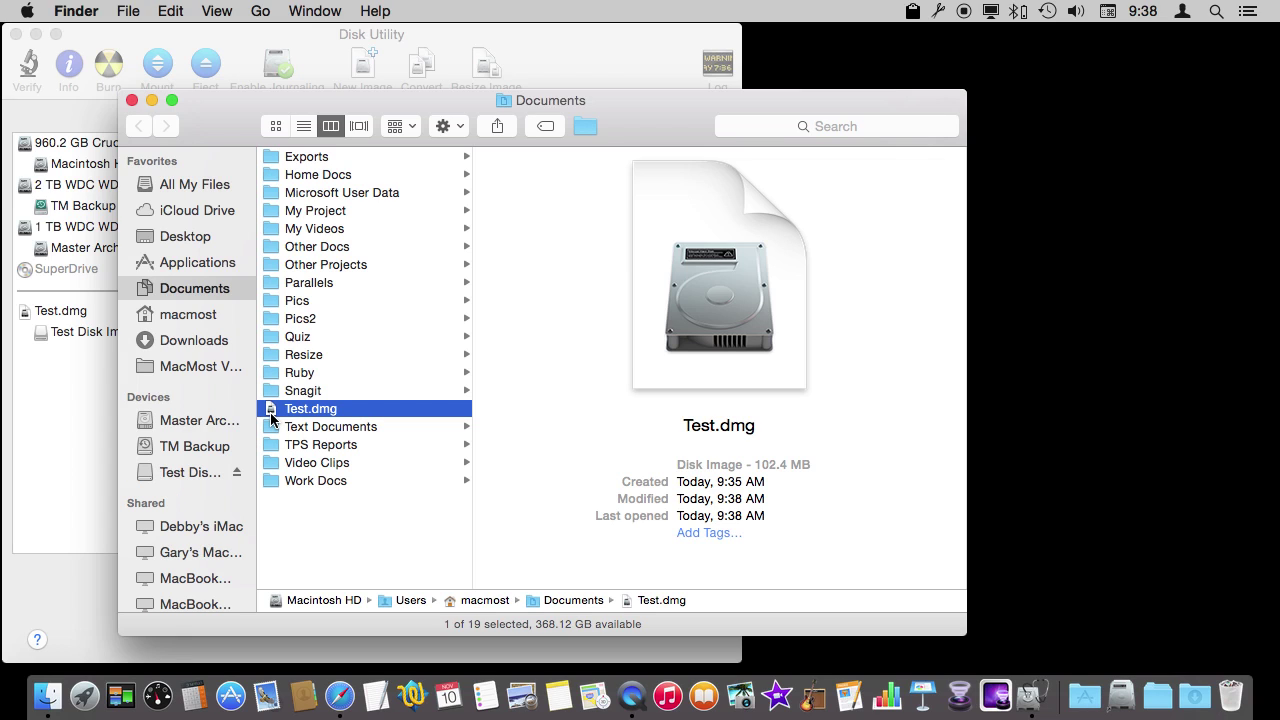
Step: Verify the remounted Test Disk Image's five items, then return to Disk Utility
{"action": "left_click", "coordinate": [185, 472]}
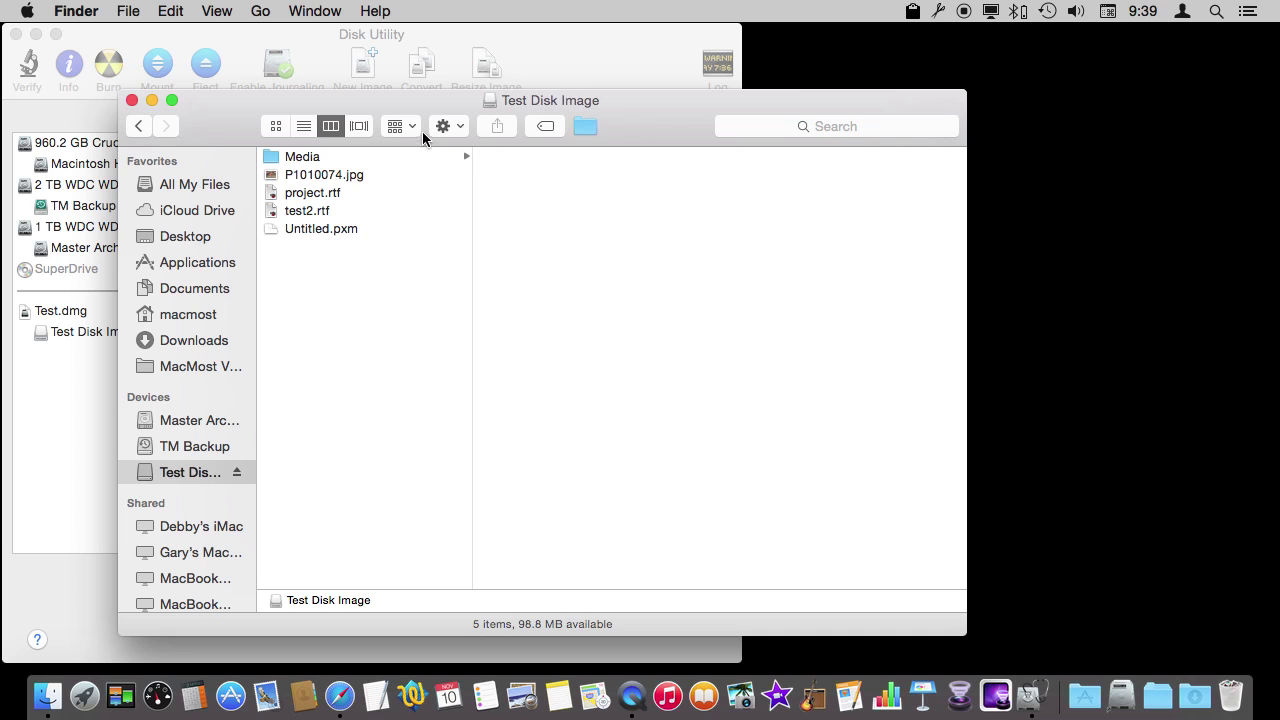
{"action": "left_click", "coordinate": [559, 31]}
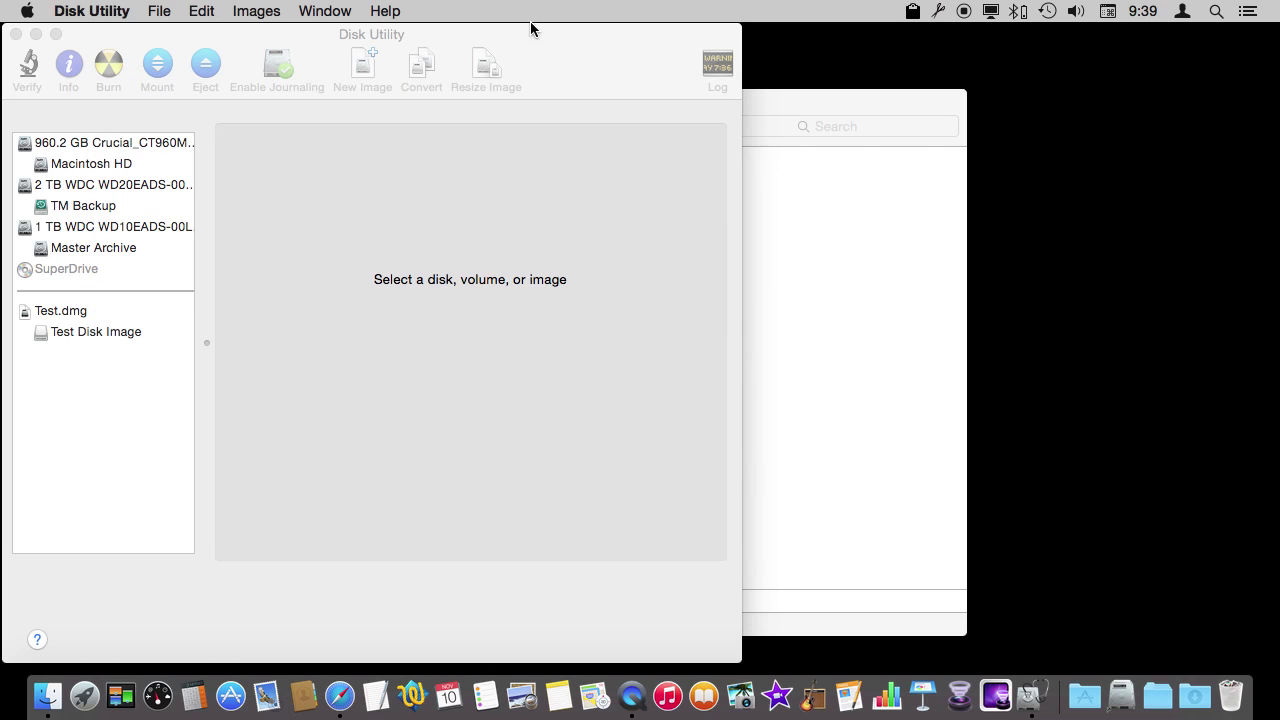
Step: Create a compressed Pics.dmg from the Pics folder, saved in Documents
{"action": "left_click", "coordinate": [159, 12]}
{"action": "mouse_move", "coordinate": [177, 54]}
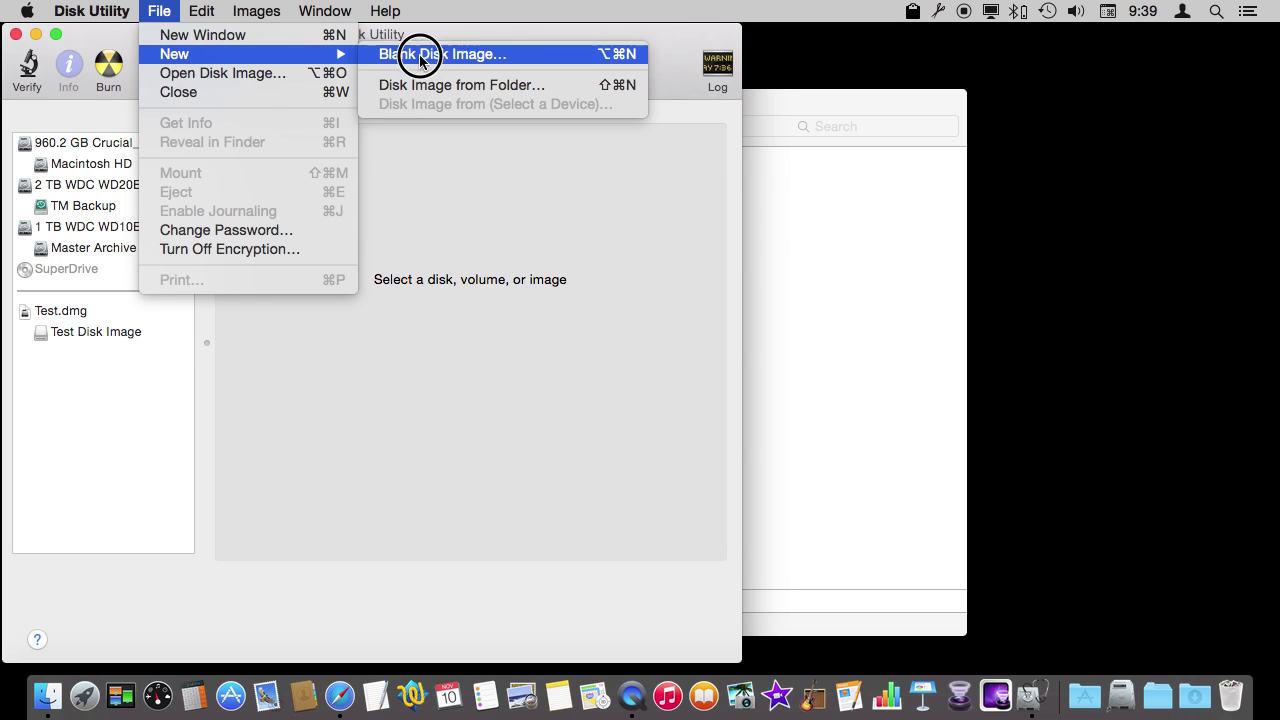
{"action": "left_click", "coordinate": [476, 86]}
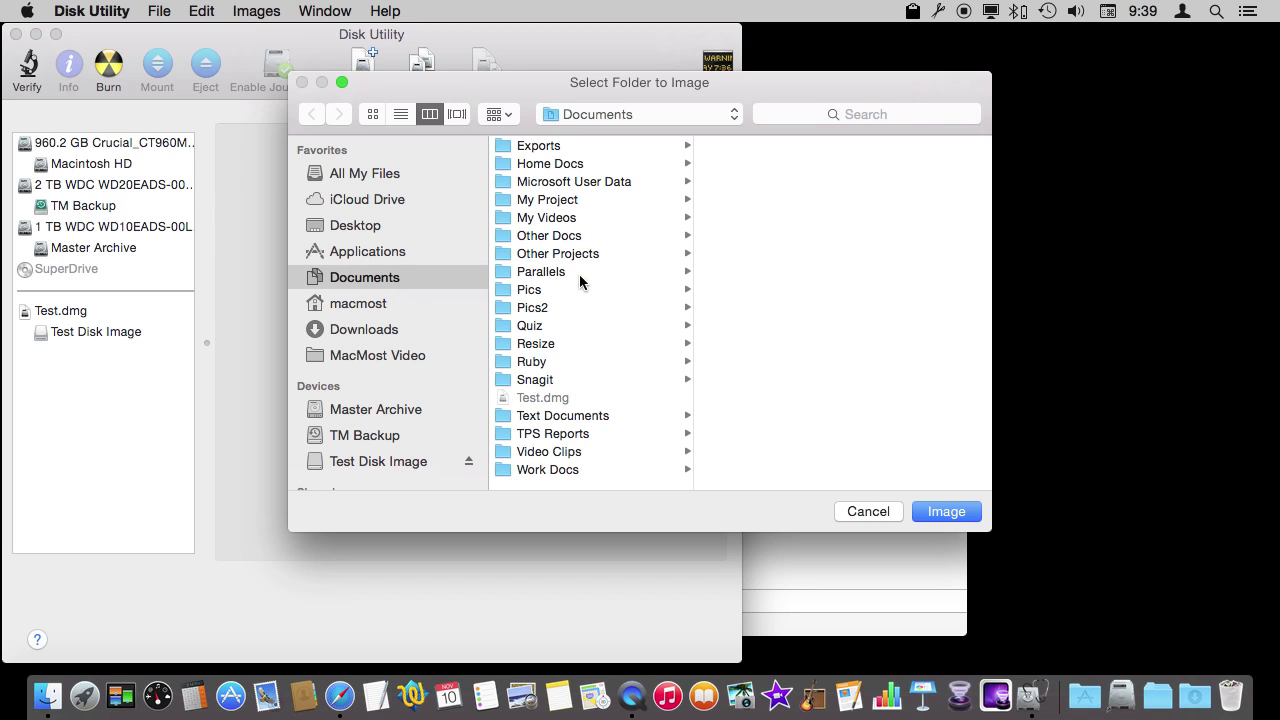
{"action": "left_click", "coordinate": [585, 289]}
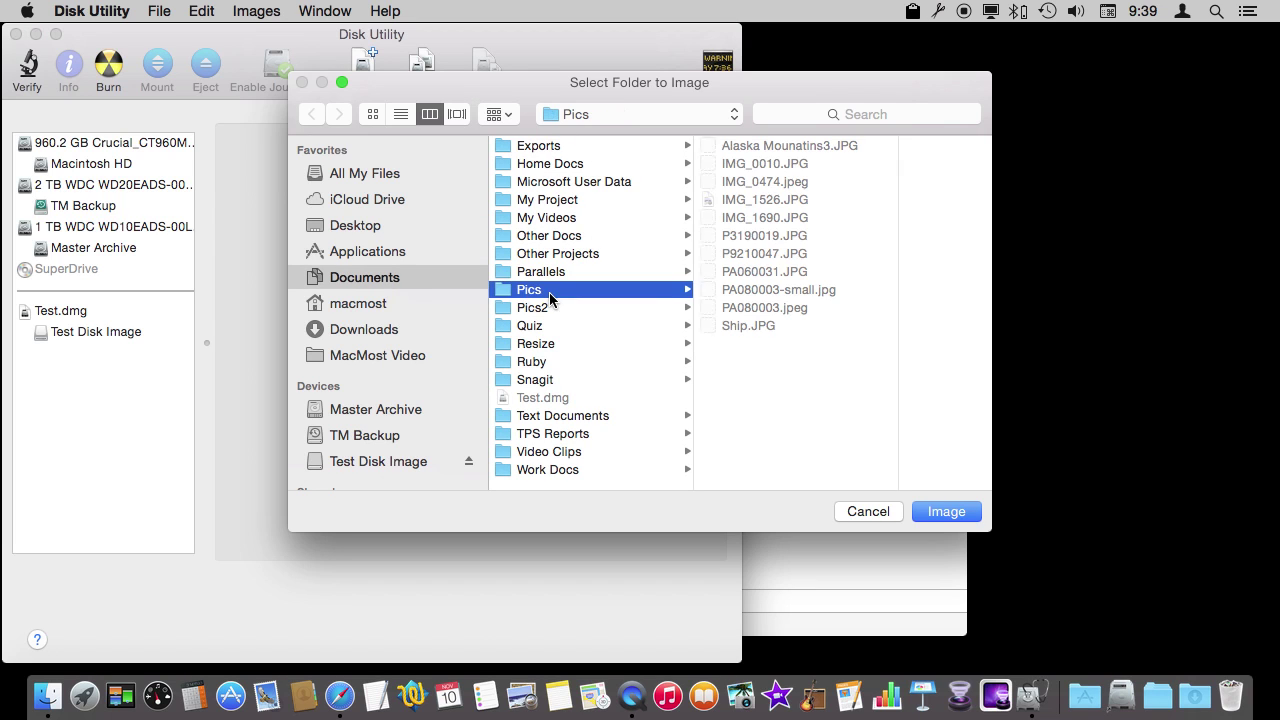
{"action": "left_click", "coordinate": [948, 514]}
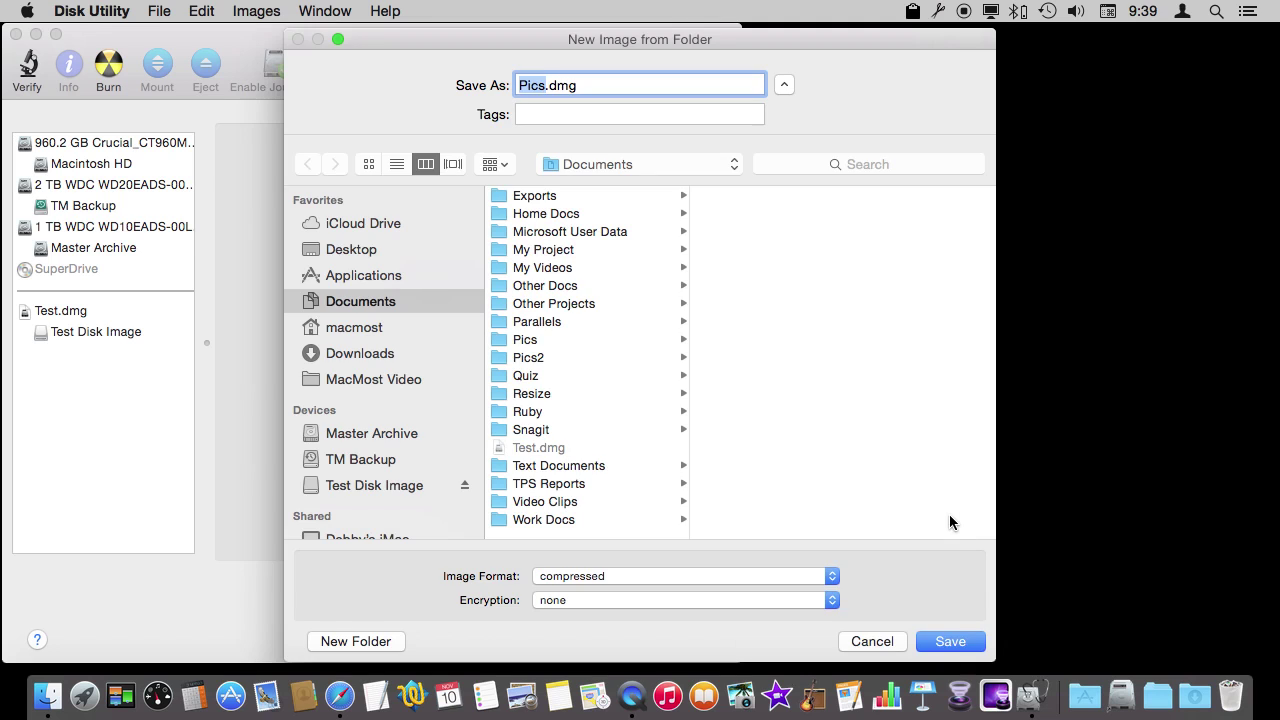
{"action": "left_click", "coordinate": [945, 641]}
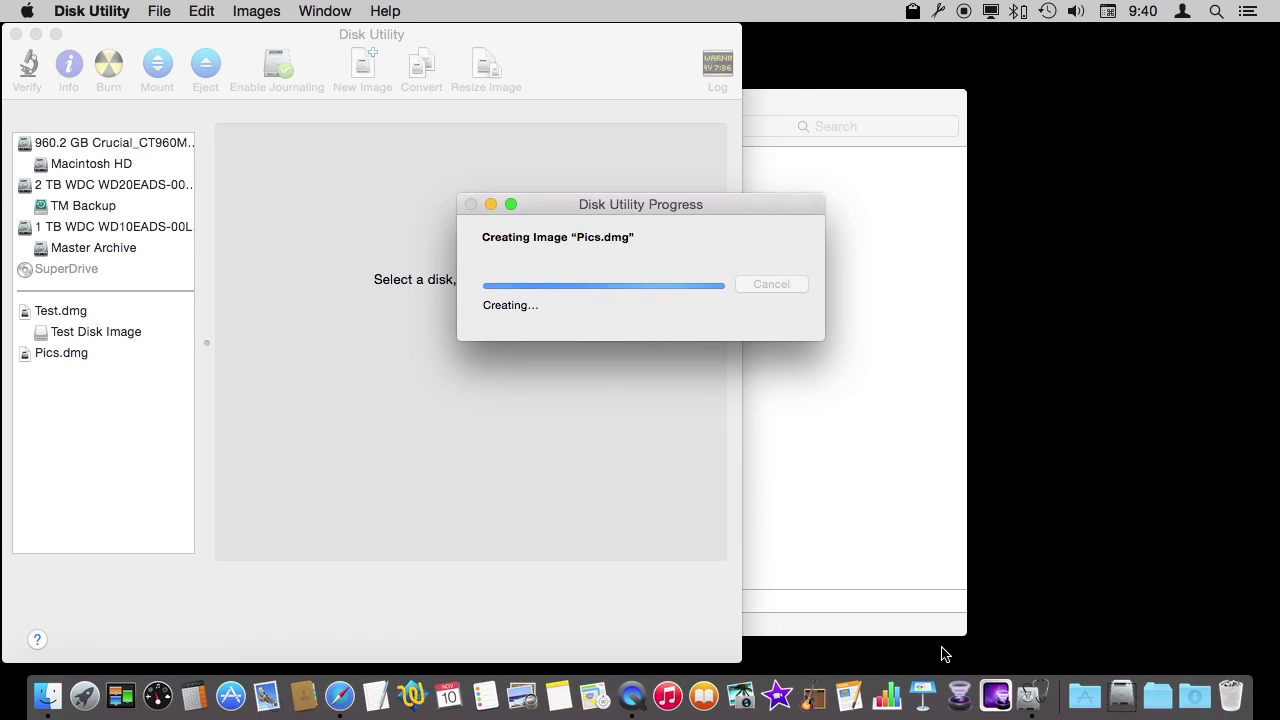
{"action": "left_click", "coordinate": [773, 107]}
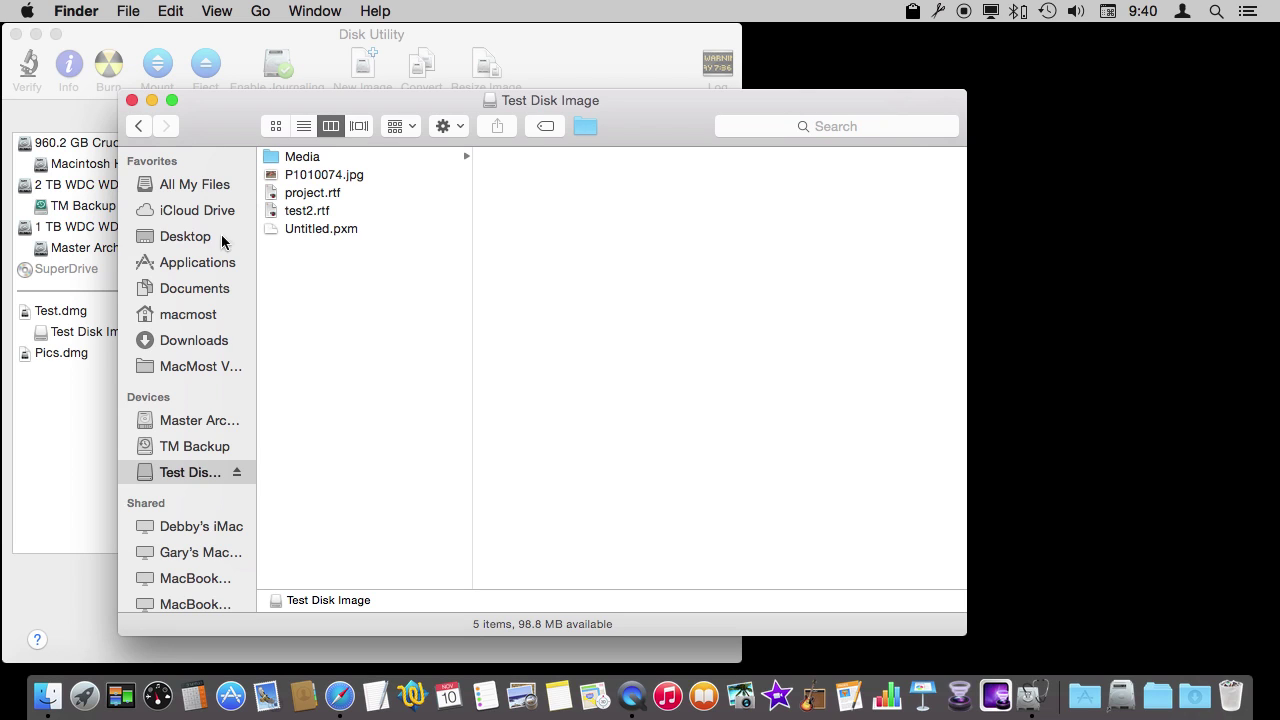
Step: Confirm the 8.3 MB Pics.dmg now sits in the Documents folder
{"action": "left_click", "coordinate": [182, 289]}
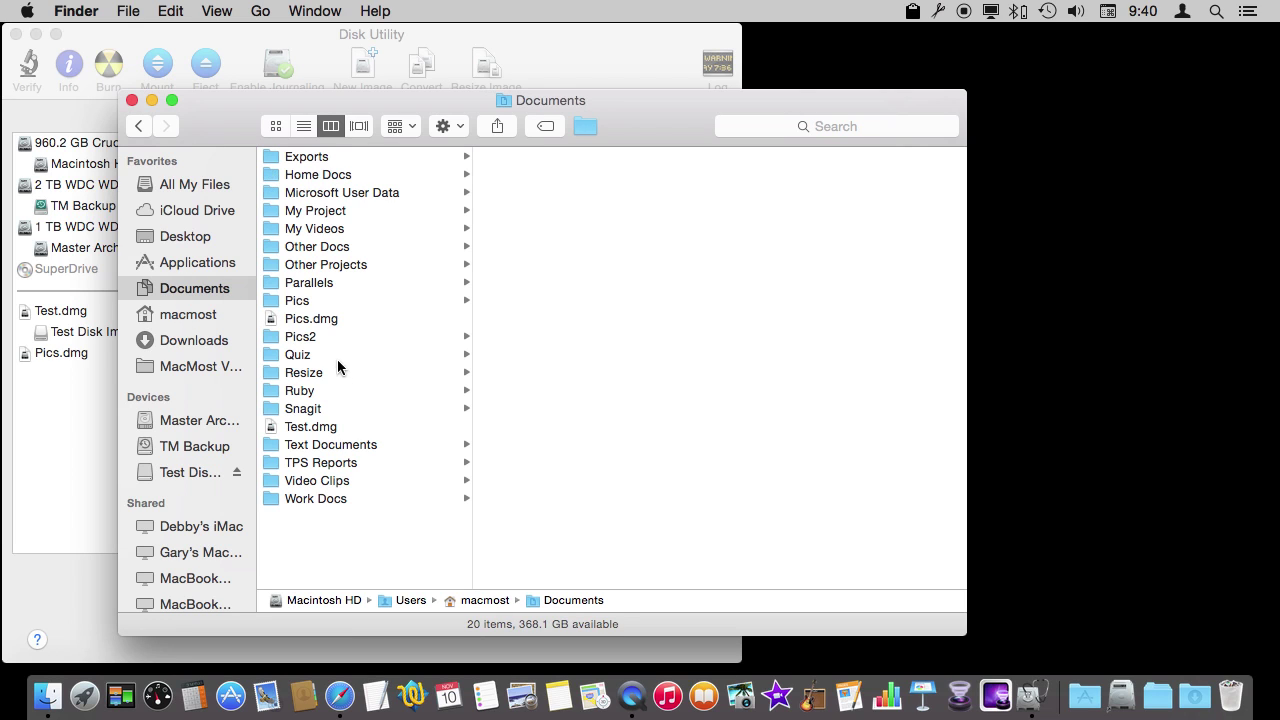
{"action": "left_click", "coordinate": [310, 319]}
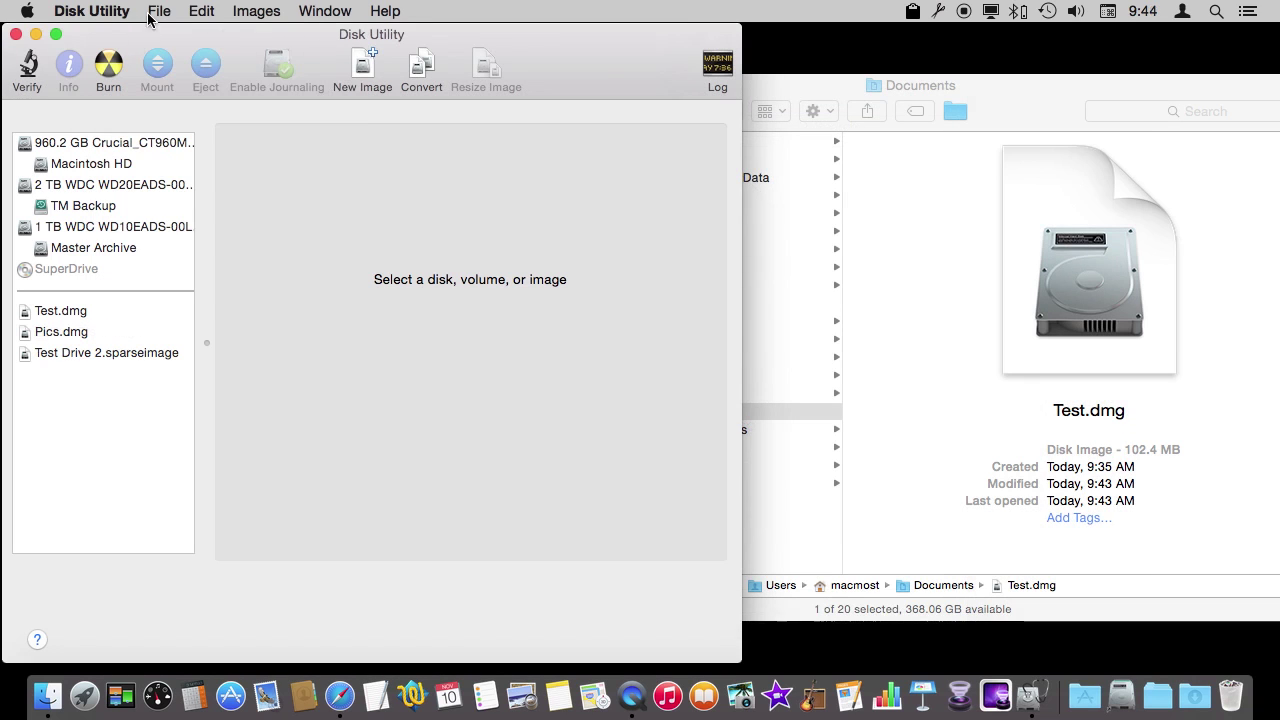
{"action": "left_click", "coordinate": [160, 11]}
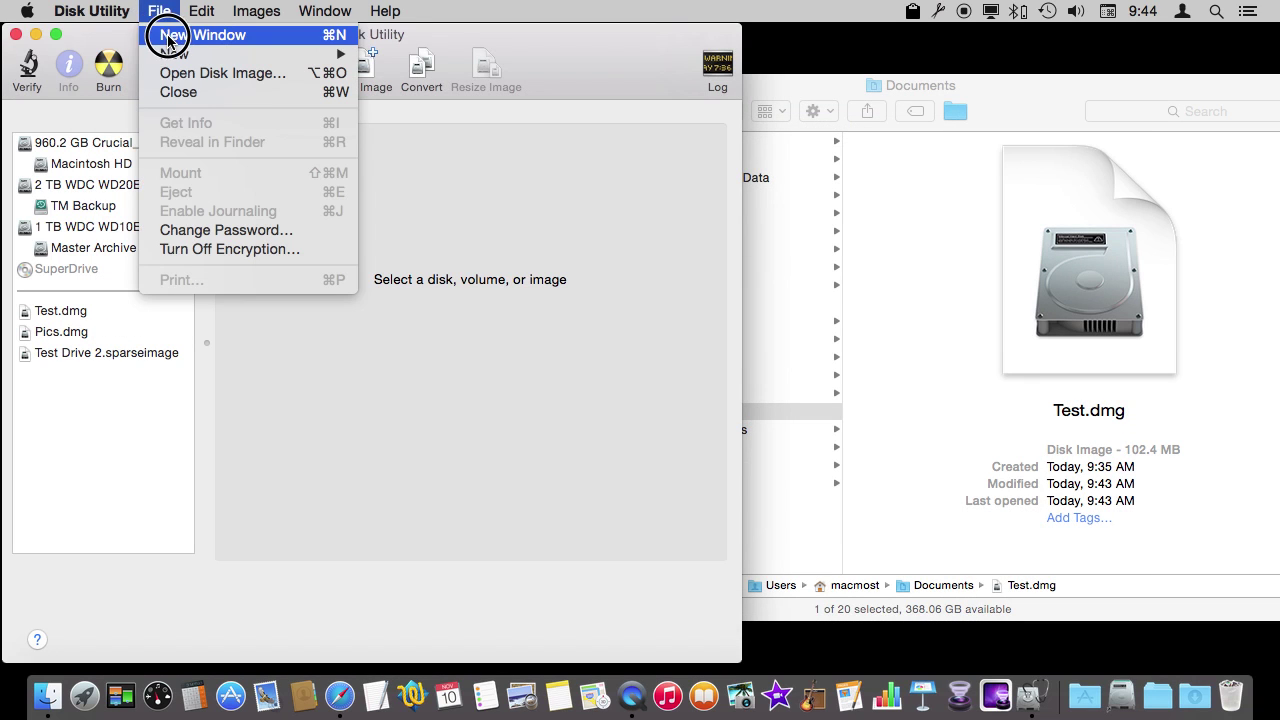
Step: Start a new blank disk image in sparse format with 128-bit AES encryption
{"action": "mouse_move", "coordinate": [166, 54]}
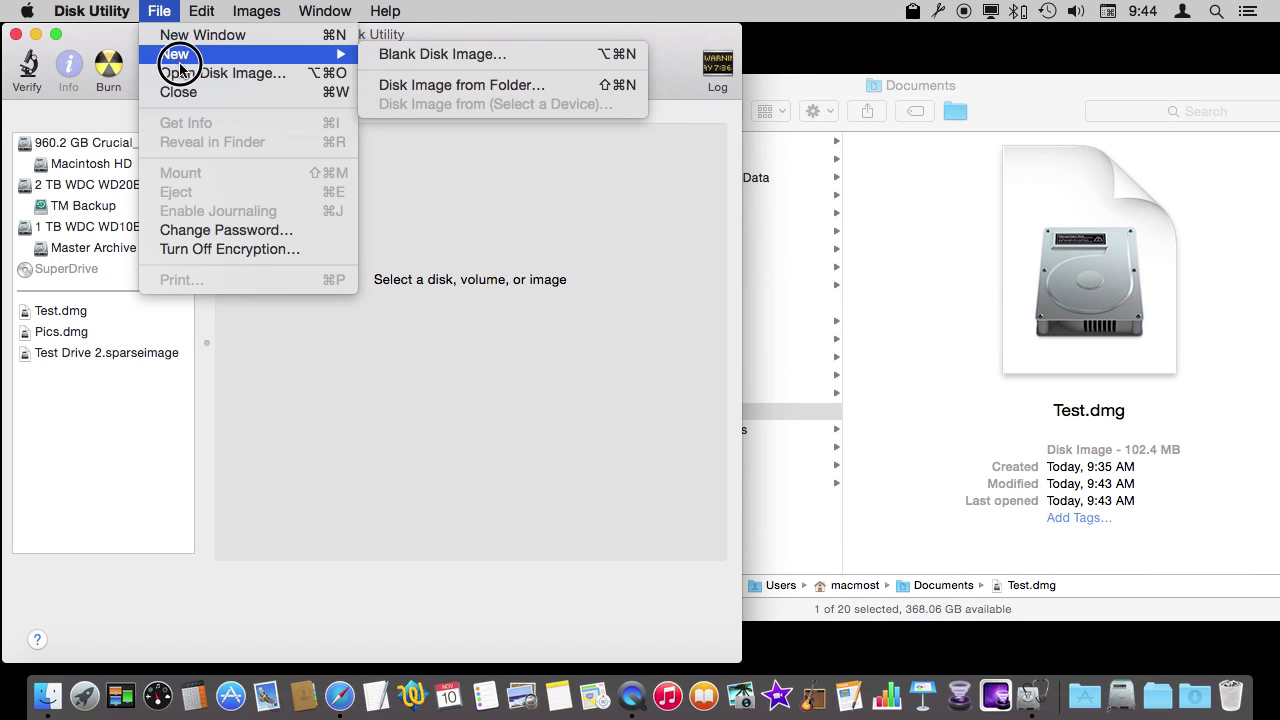
{"action": "left_click", "coordinate": [368, 56]}
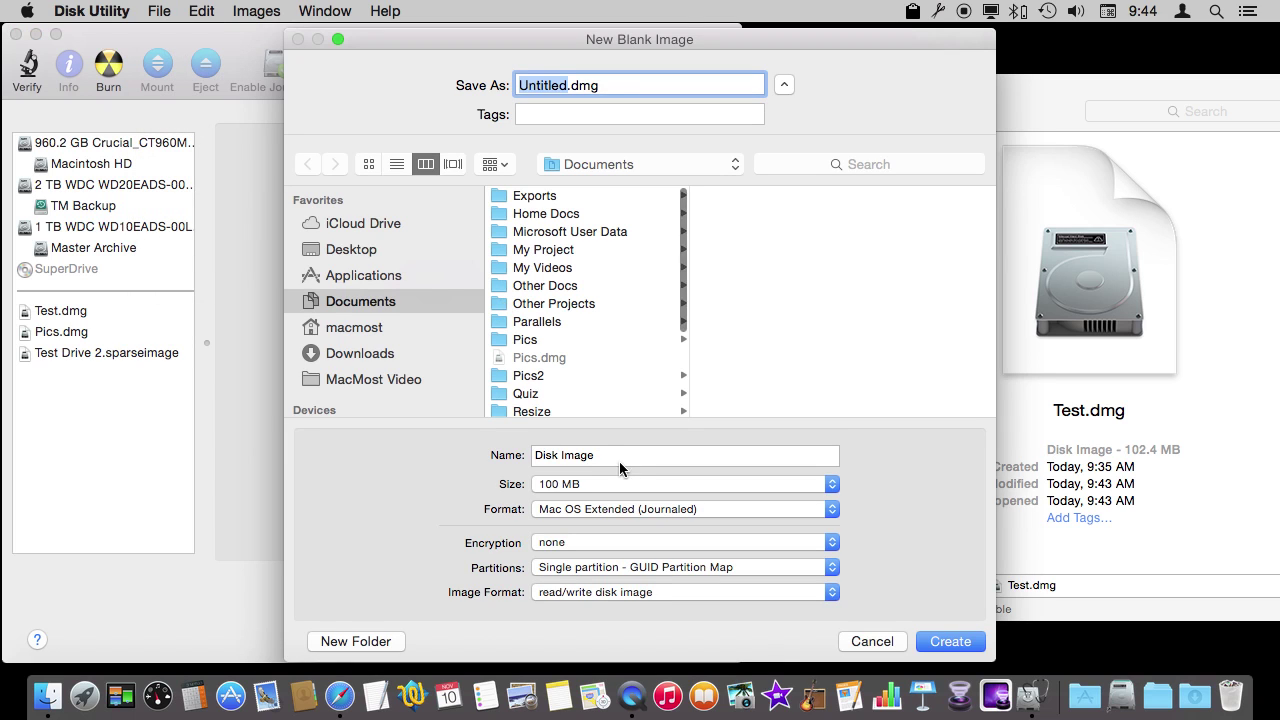
{"action": "left_click", "coordinate": [580, 591]}
{"action": "left_click", "coordinate": [577, 565]}
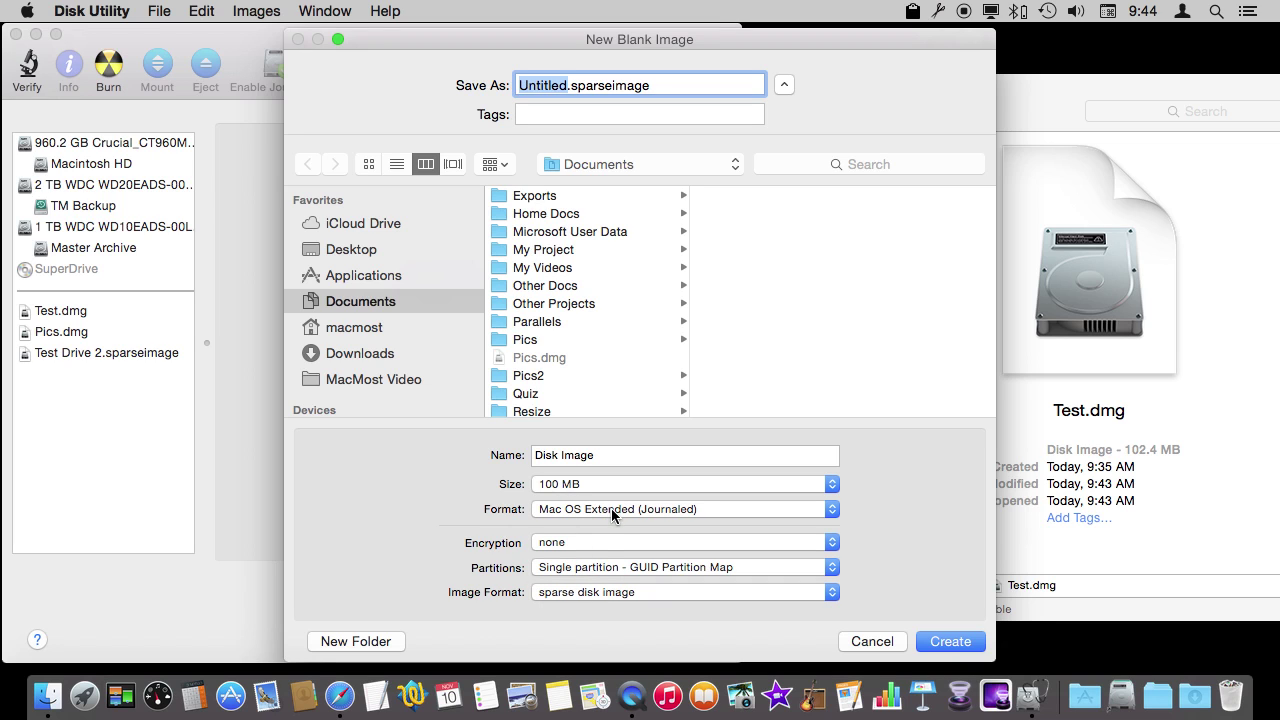
{"action": "left_click", "coordinate": [590, 541]}
{"action": "left_click", "coordinate": [590, 570]}
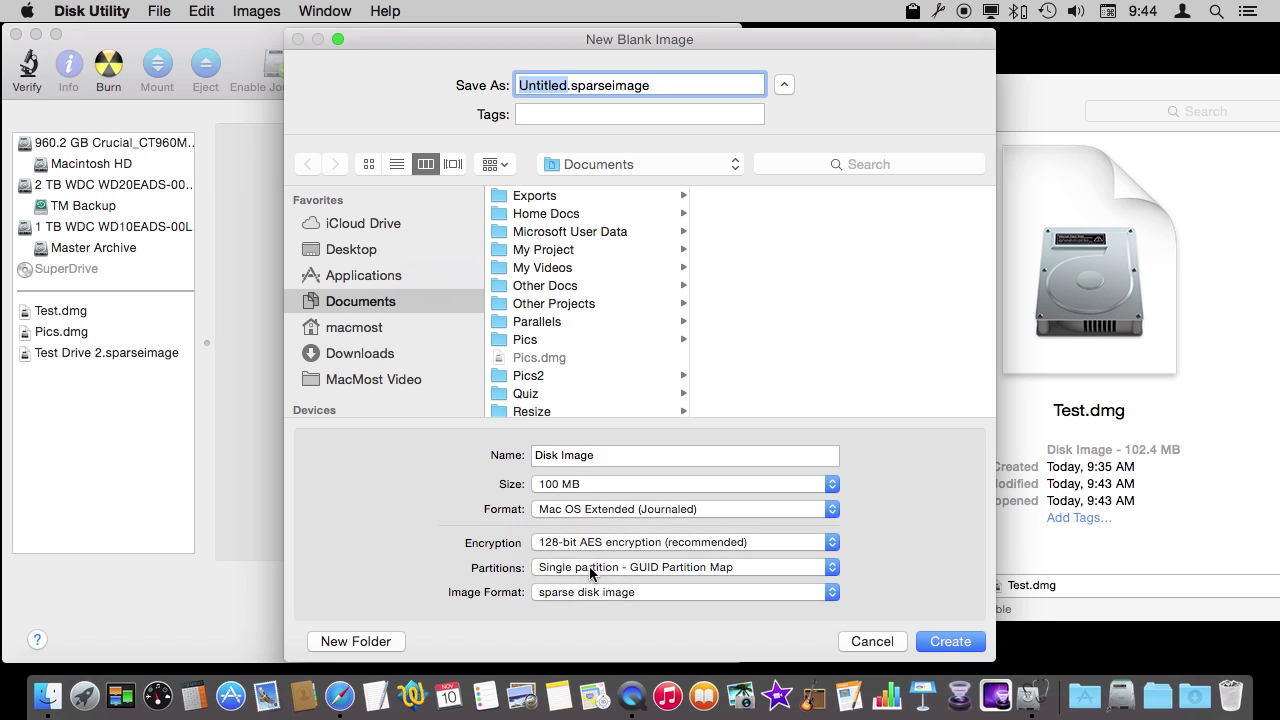
Step: Name the volume 'New Image' and the file 'NewImage', then create the image
{"action": "left_click_drag", "start_coordinate": [606, 452], "coordinate": [505, 456]}
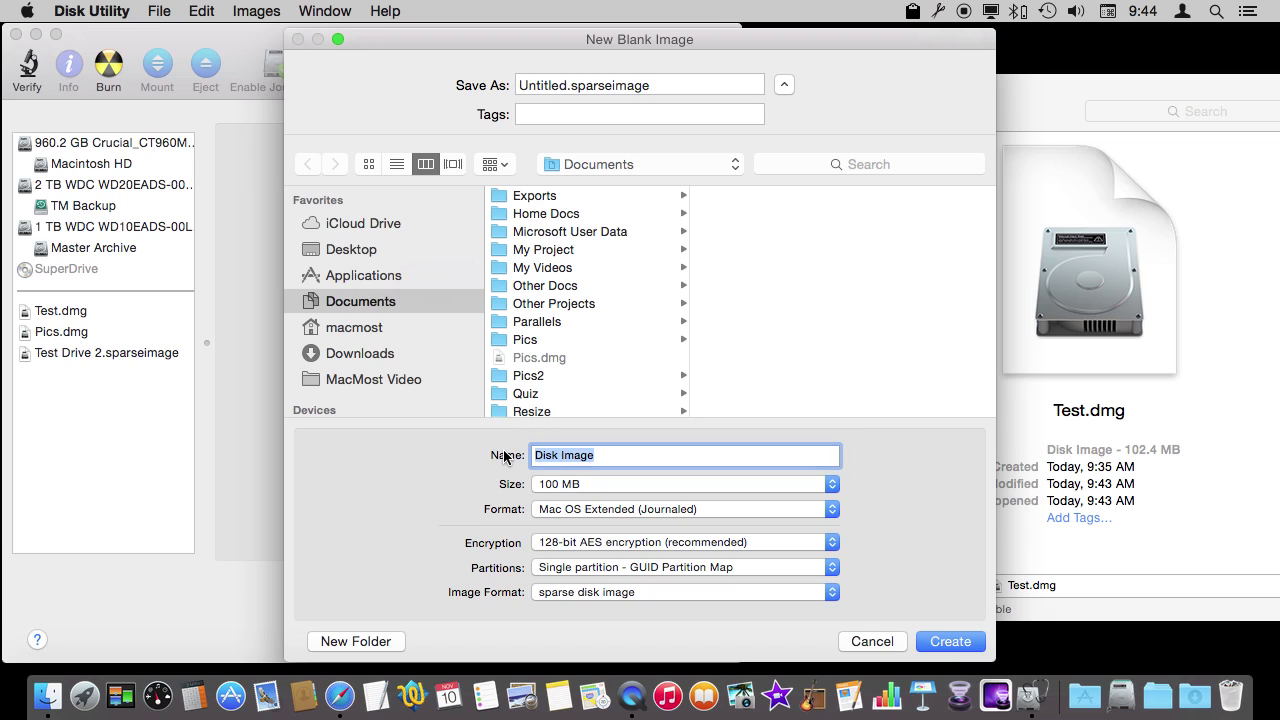
{"action": "type", "text": "New Ima"}
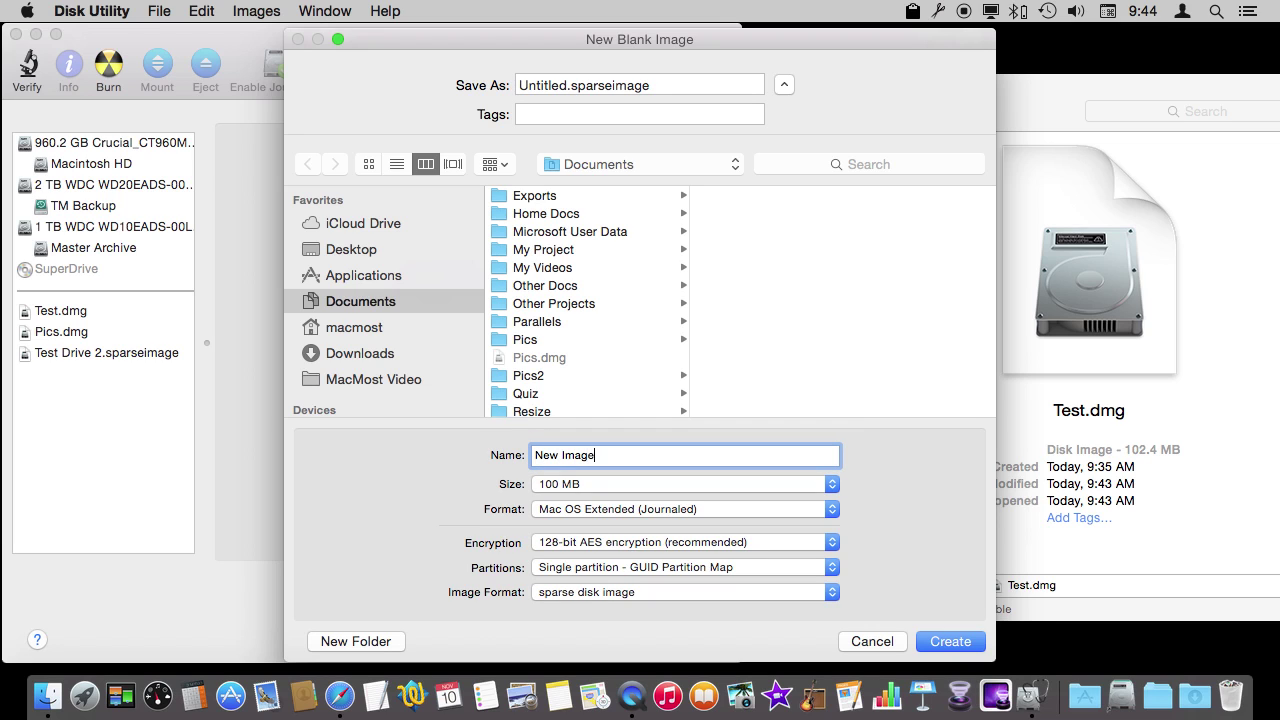
{"action": "double_click", "coordinate": [550, 85]}
{"action": "type", "text": "NewImage"}
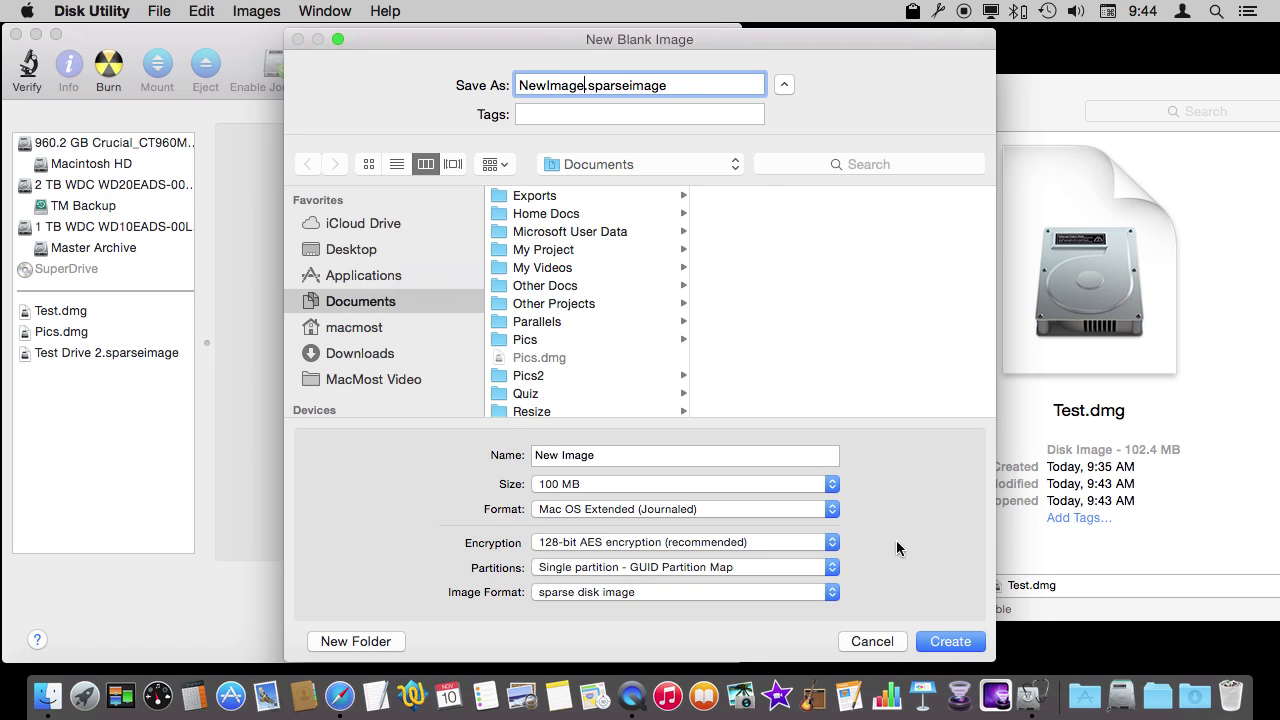
{"action": "left_click", "coordinate": [950, 642]}
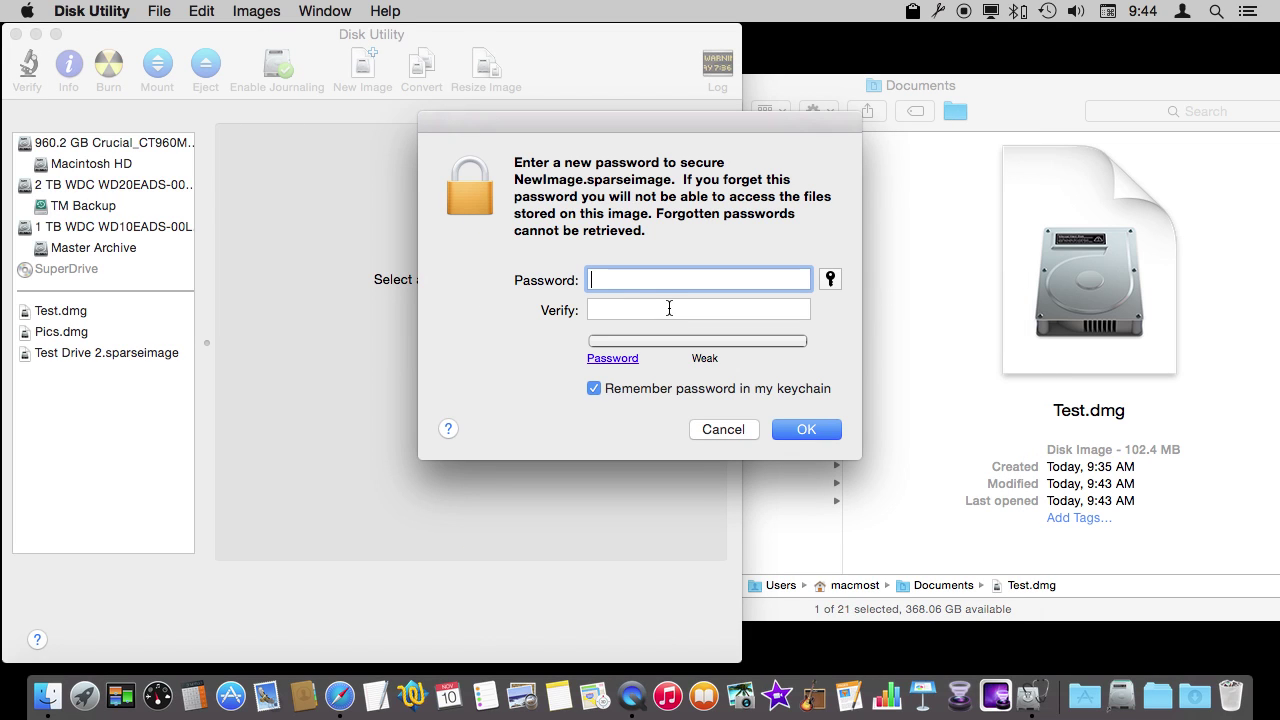
Step: Protect the image with a password not saved to the keychain, then bring Finder's Documents window forward
{"action": "type", "text": "••••••••"}
{"action": "key", "text": "Tab"}
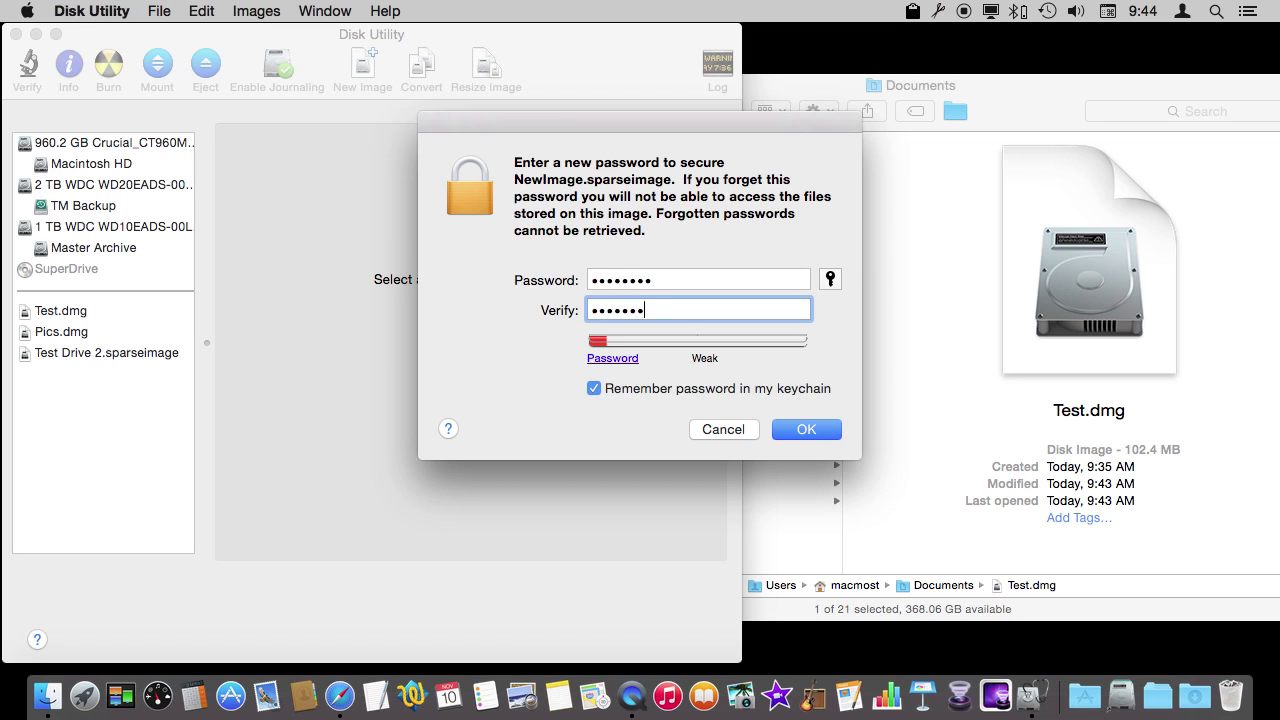
{"action": "type", "text": "••••••••"}
{"action": "left_click", "coordinate": [594, 388]}
{"action": "left_click", "coordinate": [811, 434]}
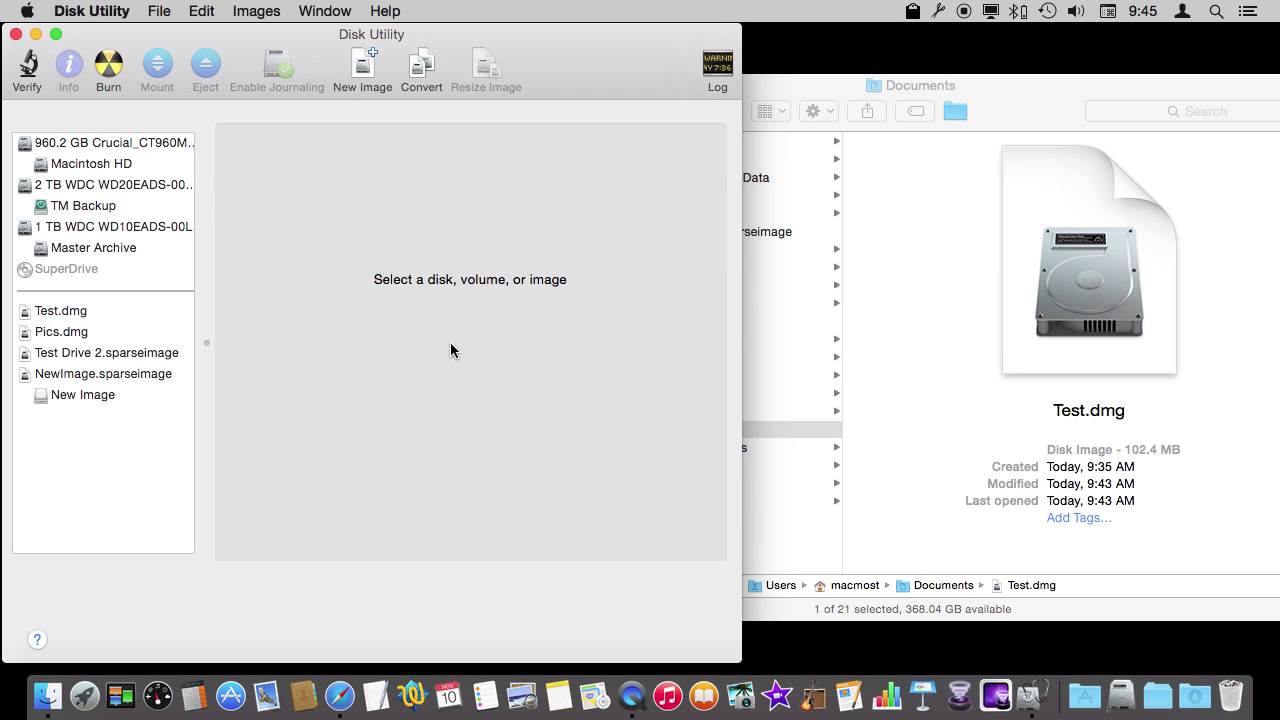
{"action": "left_click", "coordinate": [1035, 79]}
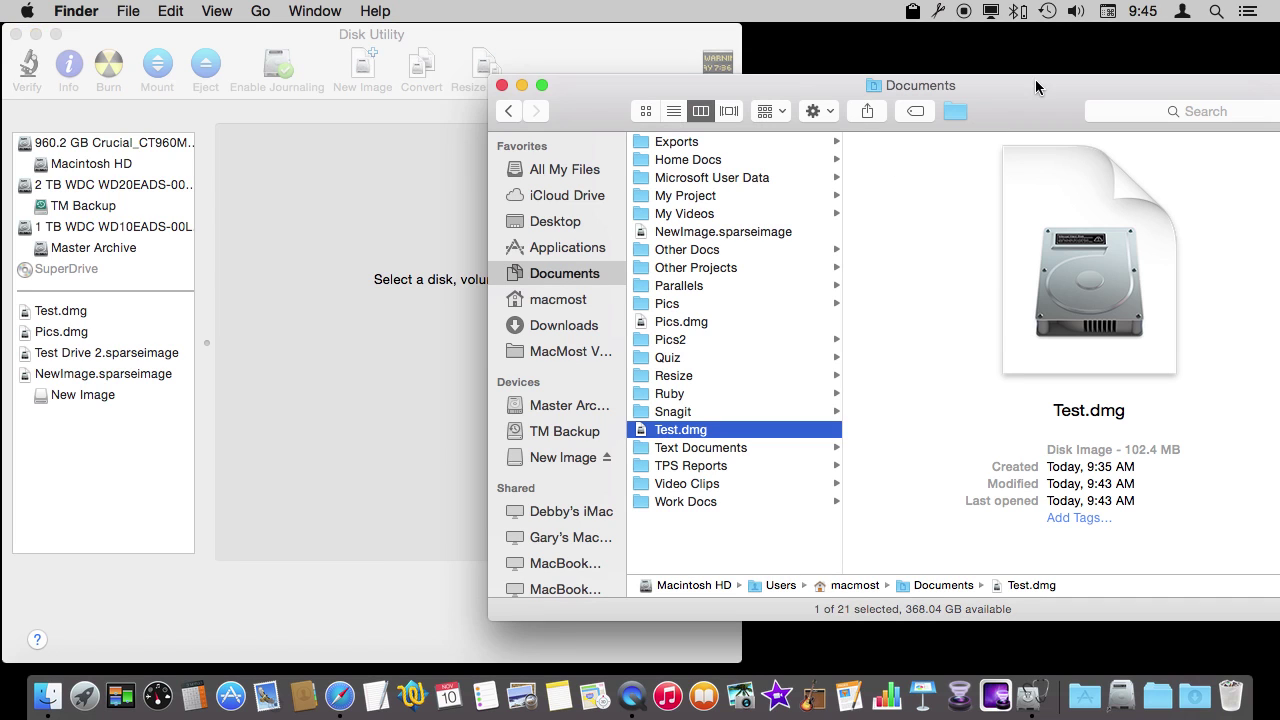
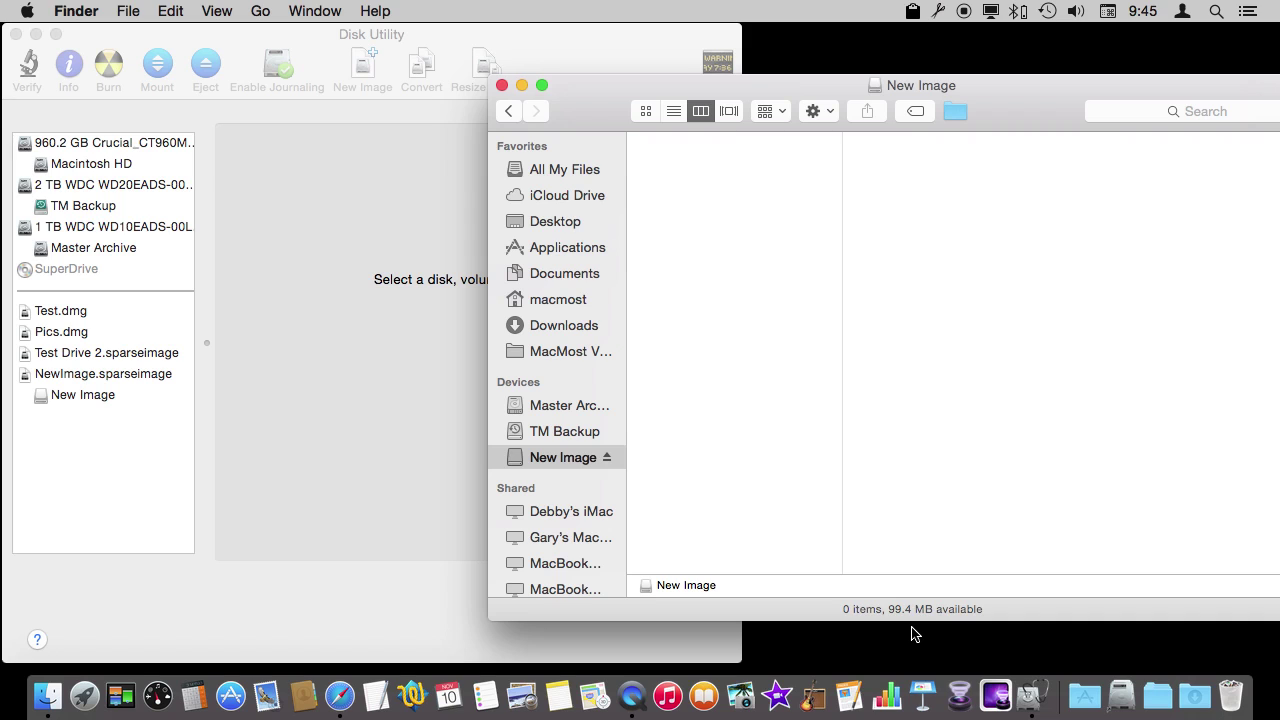
Step: Copy Media, P1010074.jpg, project.rtf, test2.rtf and Untitled.pxm from My Project onto New Image
{"action": "key", "text": "super+n"}
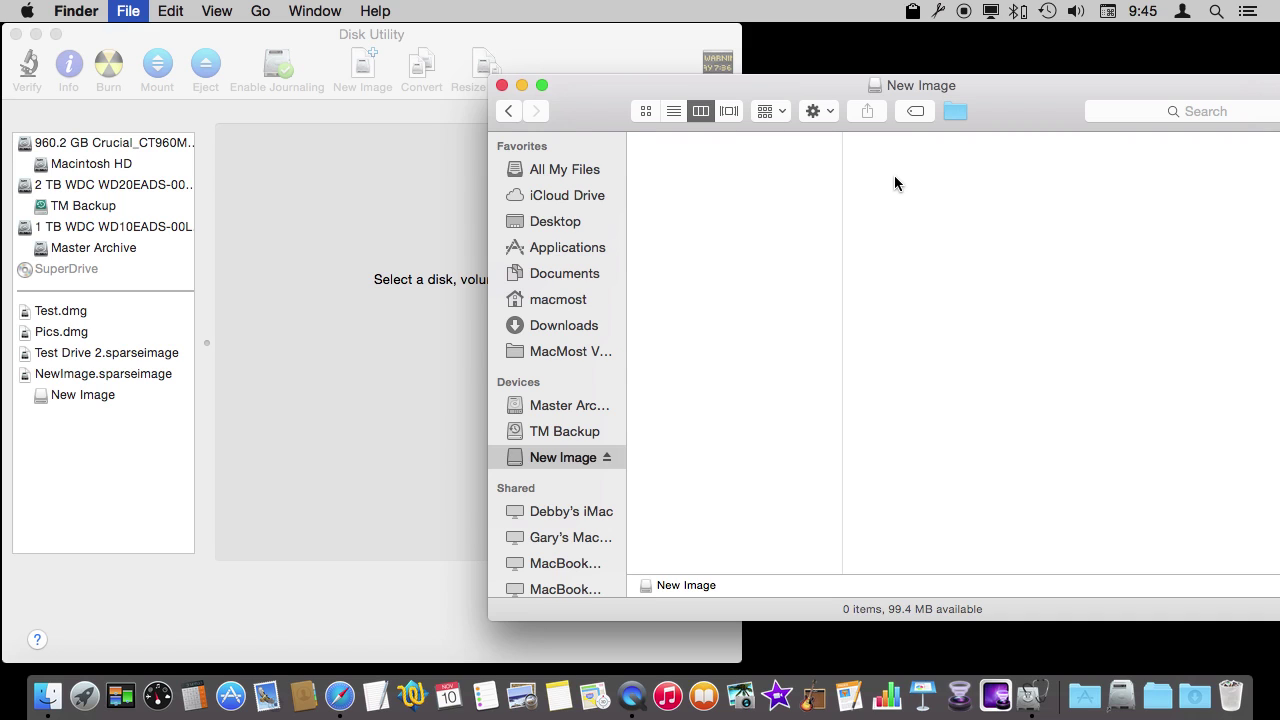
{"action": "left_click", "coordinate": [454, 199]}
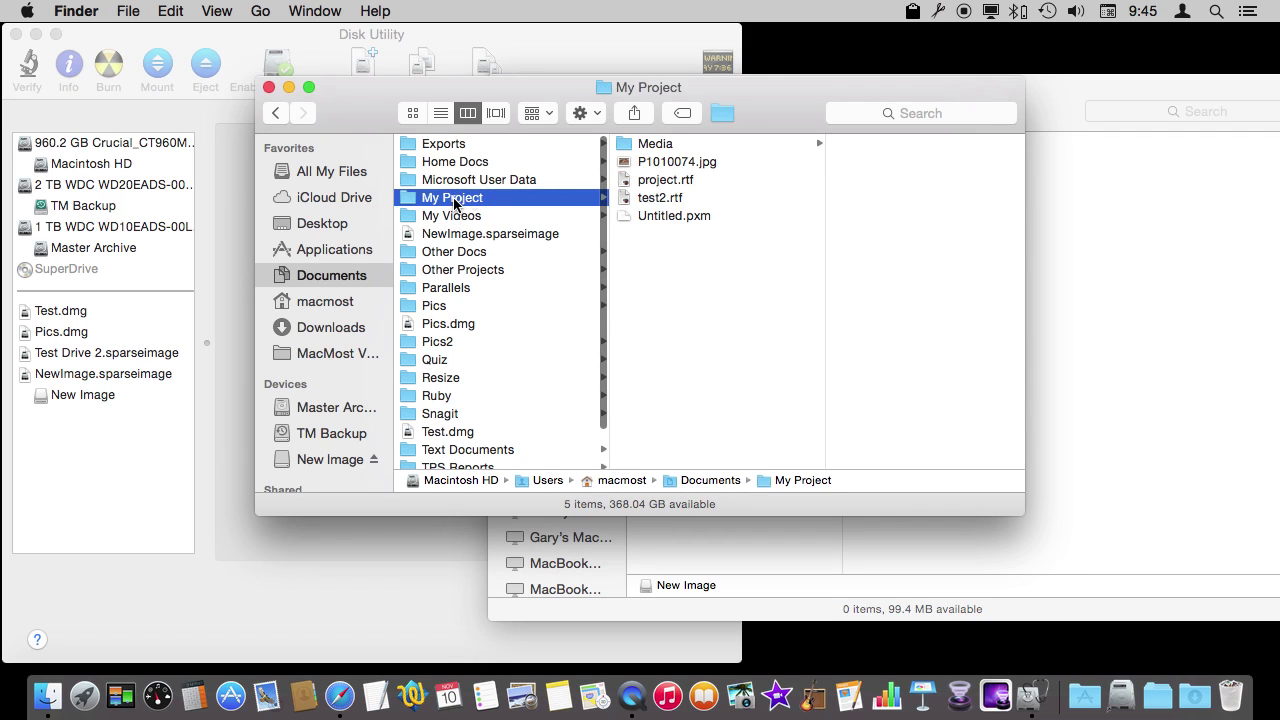
{"action": "left_click", "coordinate": [689, 240]}
{"action": "left_click_drag", "start_coordinate": [689, 240], "coordinate": [1085, 266]}
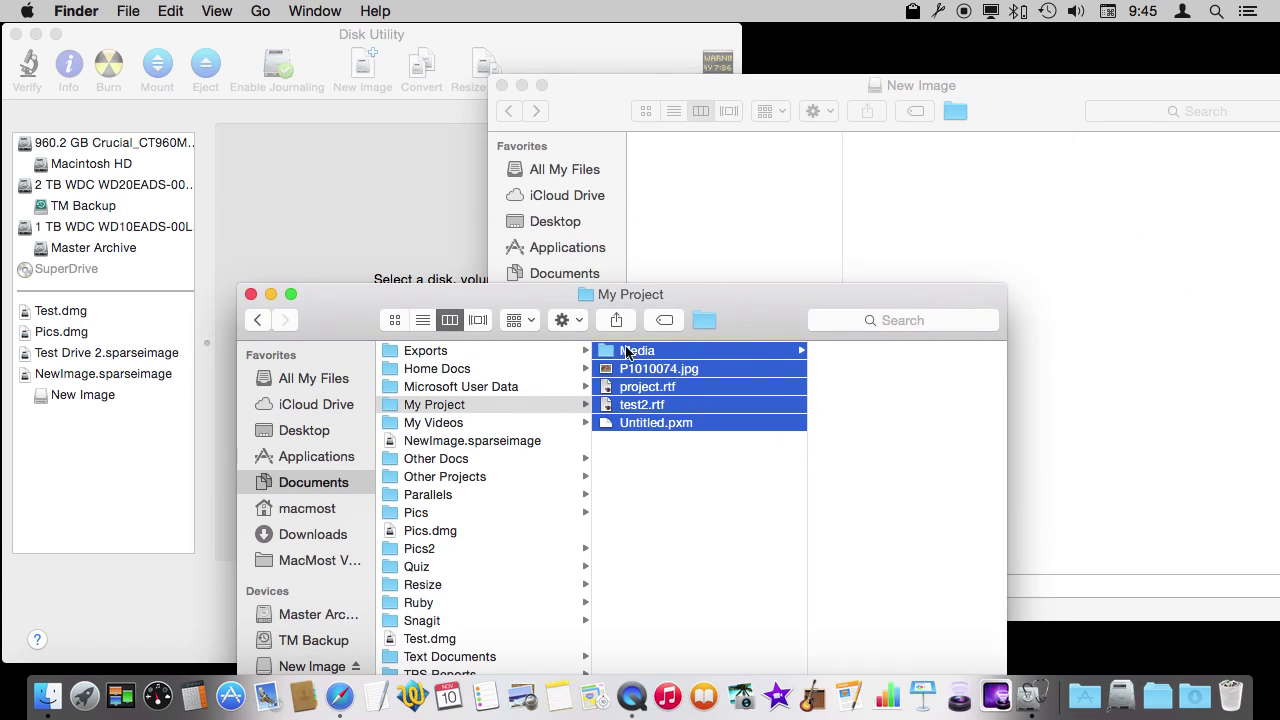
{"action": "left_click", "coordinate": [601, 350]}
{"action": "left_click_drag", "start_coordinate": [601, 350], "coordinate": [714, 214]}
{"action": "left_click", "coordinate": [250, 297]}
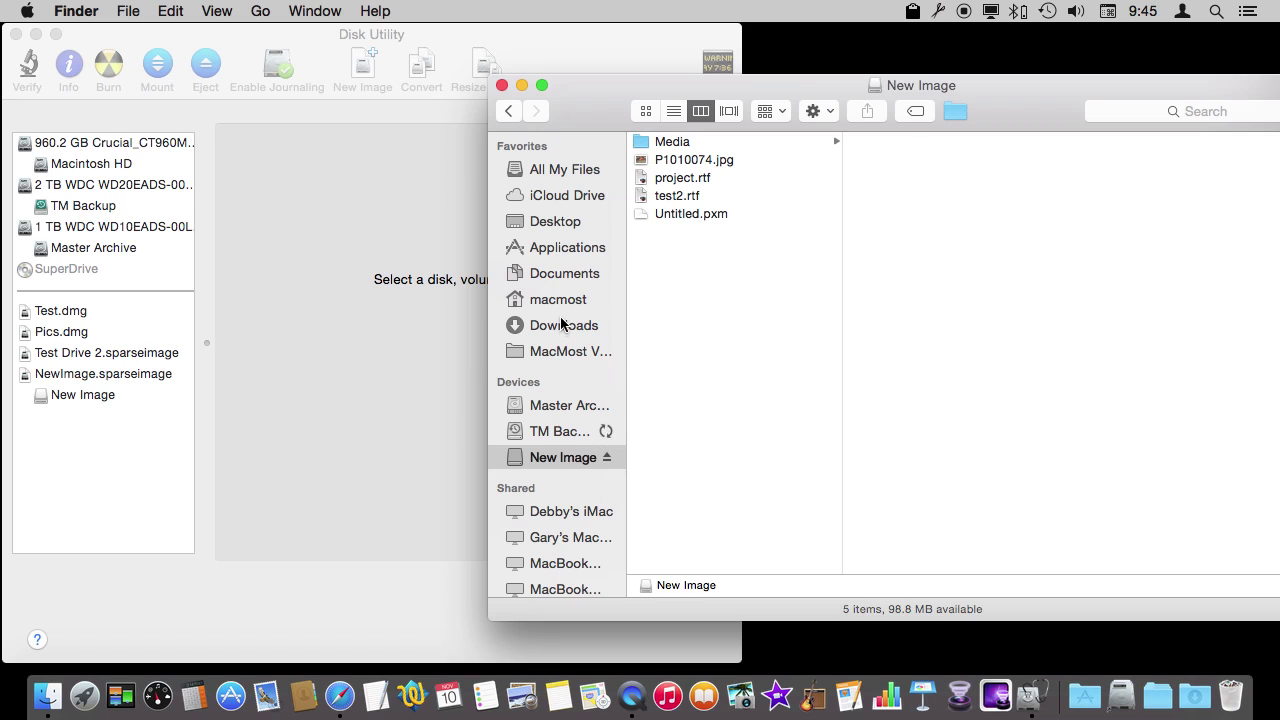
Step: Eject the New Image volume, with the 9.6 MB NewImage.sparseimage selected in Documents
{"action": "left_click", "coordinate": [562, 279]}
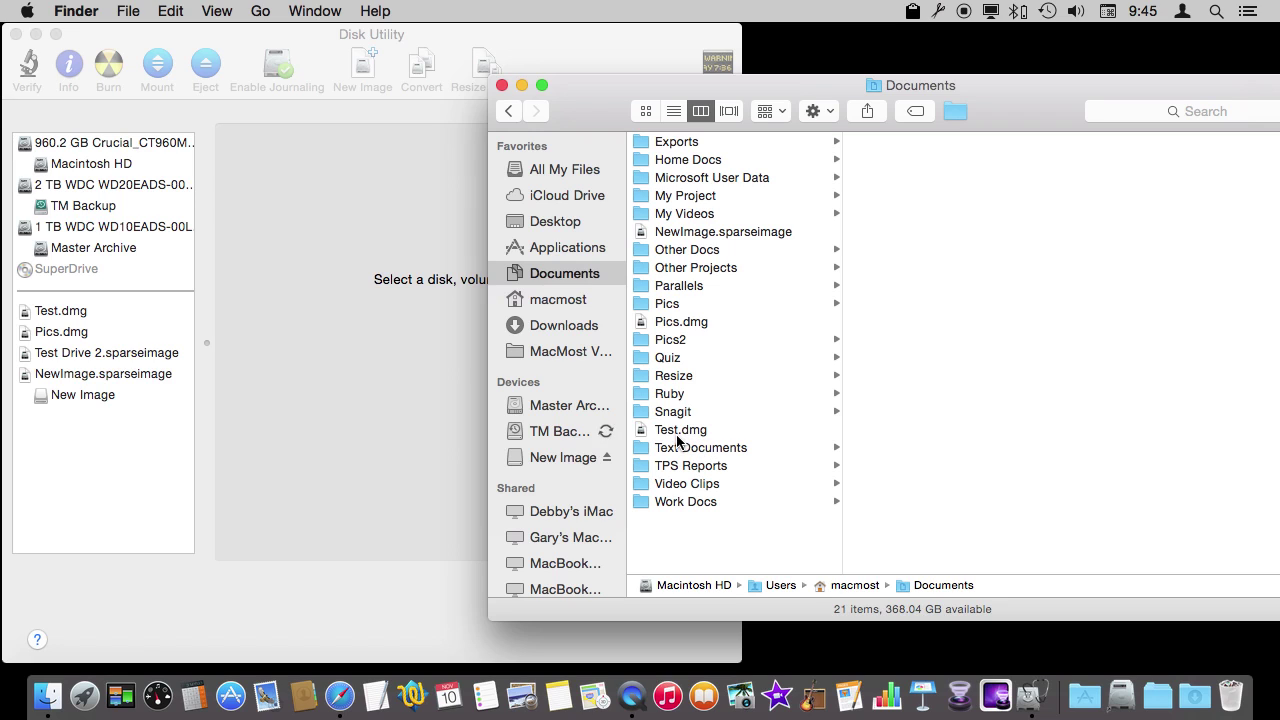
{"action": "left_click", "coordinate": [690, 232]}
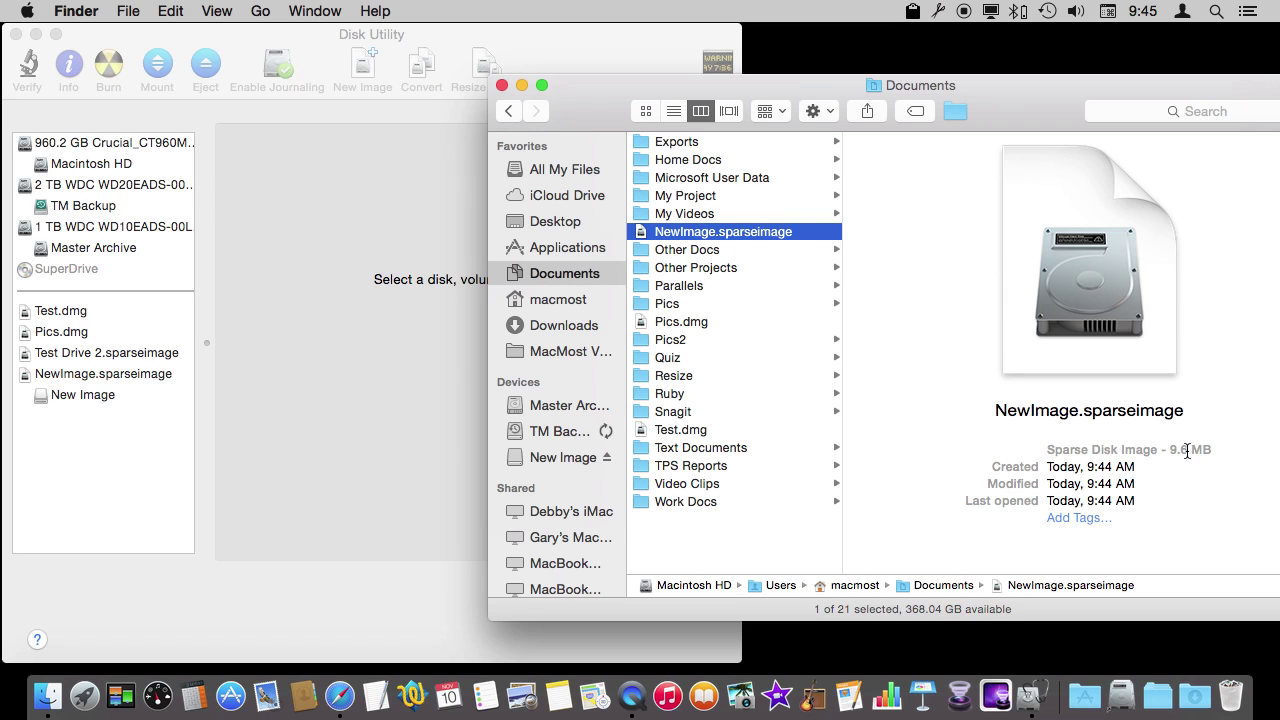
{"action": "left_click", "coordinate": [606, 458]}
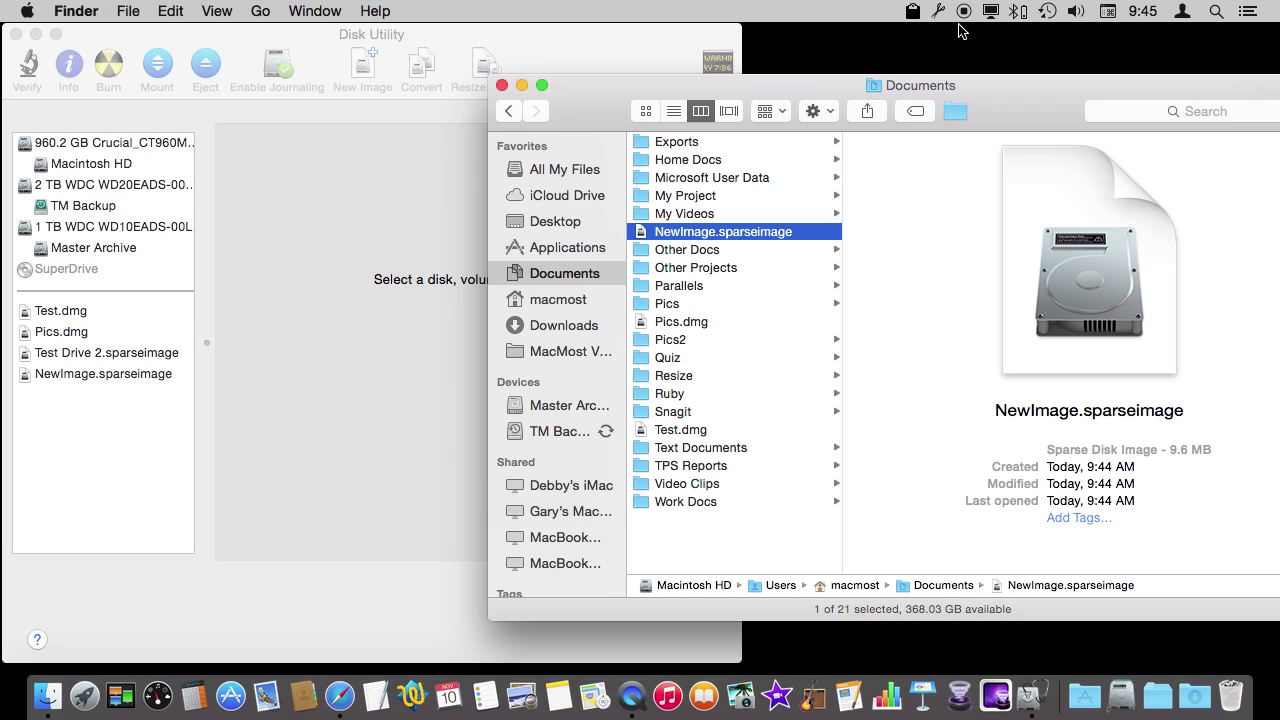
Step: Mount NewImage.sparseimage by entering its password and view New Image's five items
{"action": "double_click", "coordinate": [687, 233]}
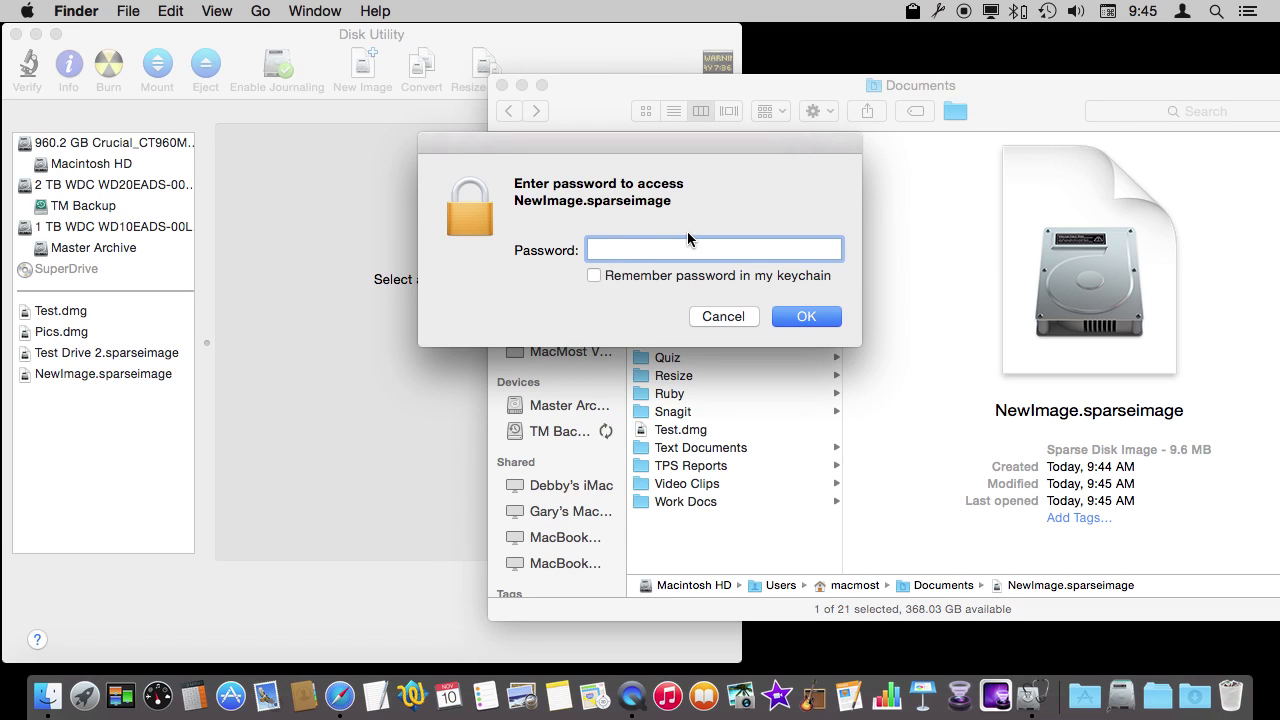
{"action": "type", "text": "••••••••"}
{"action": "key", "text": "Return"}
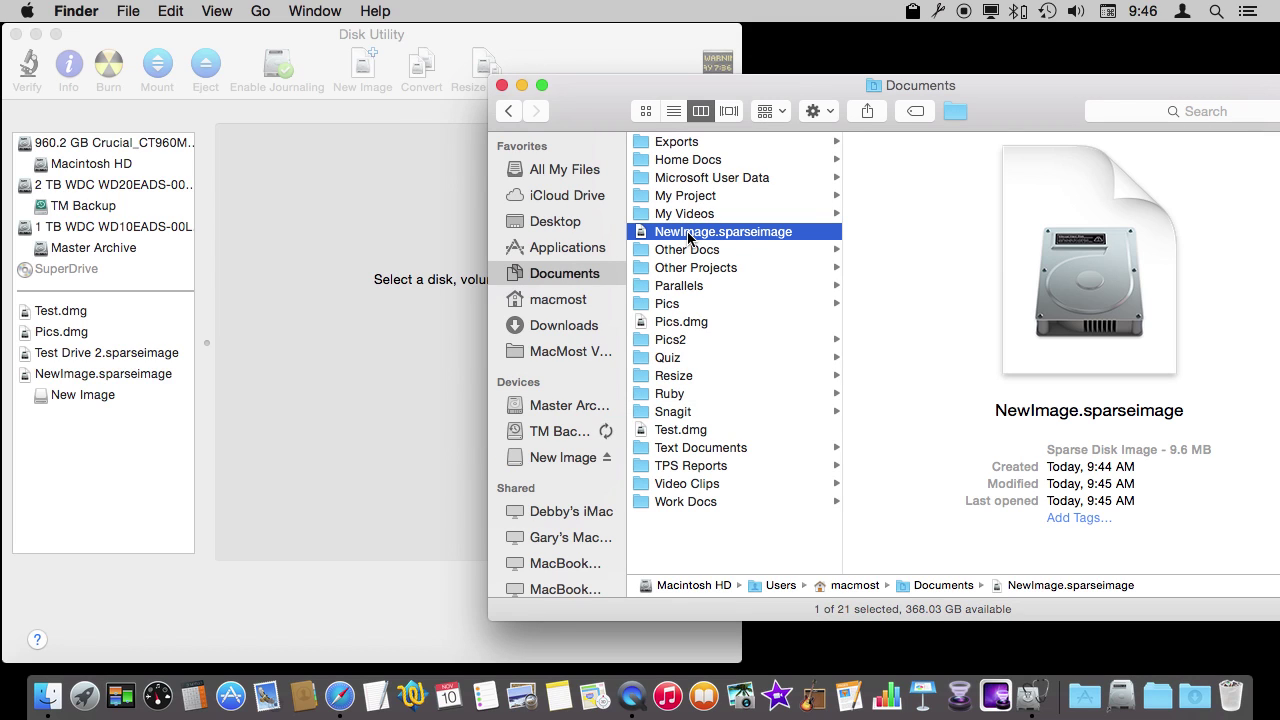
{"action": "left_click", "coordinate": [550, 458]}
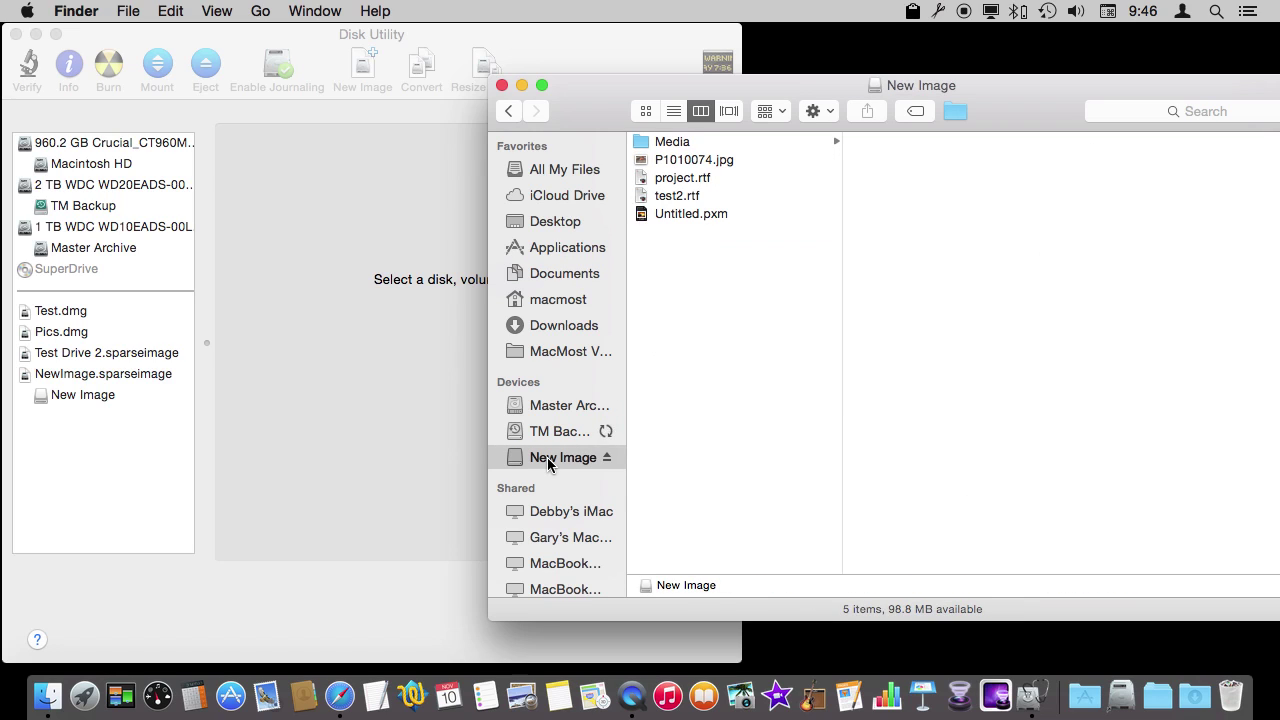